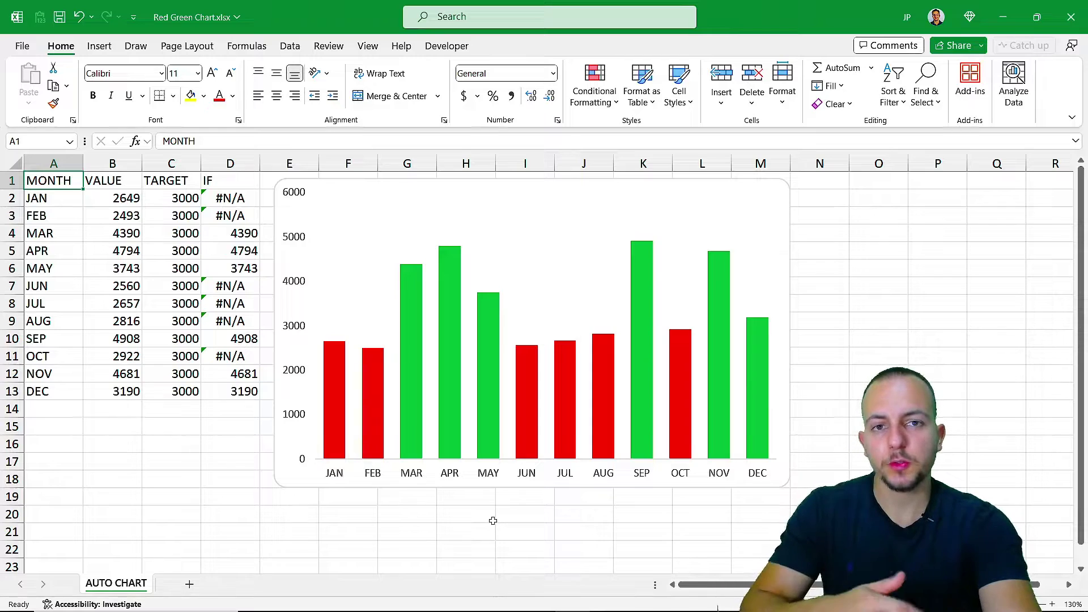
Recalculate the random monthly values twice with F9 and watch the bars recolour.
key(F9)
key(F9)
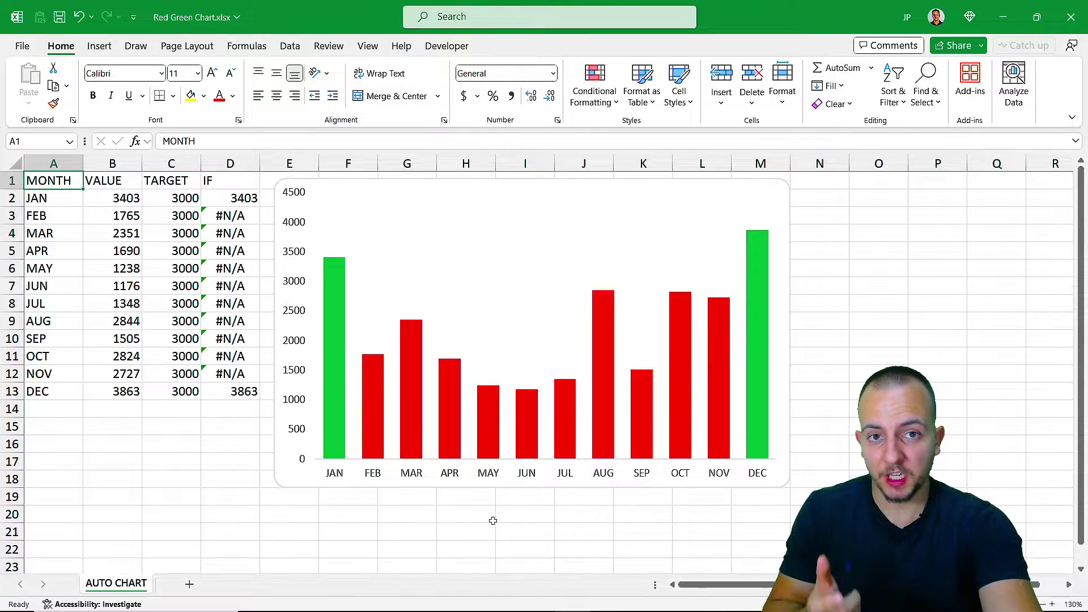
key(F9)
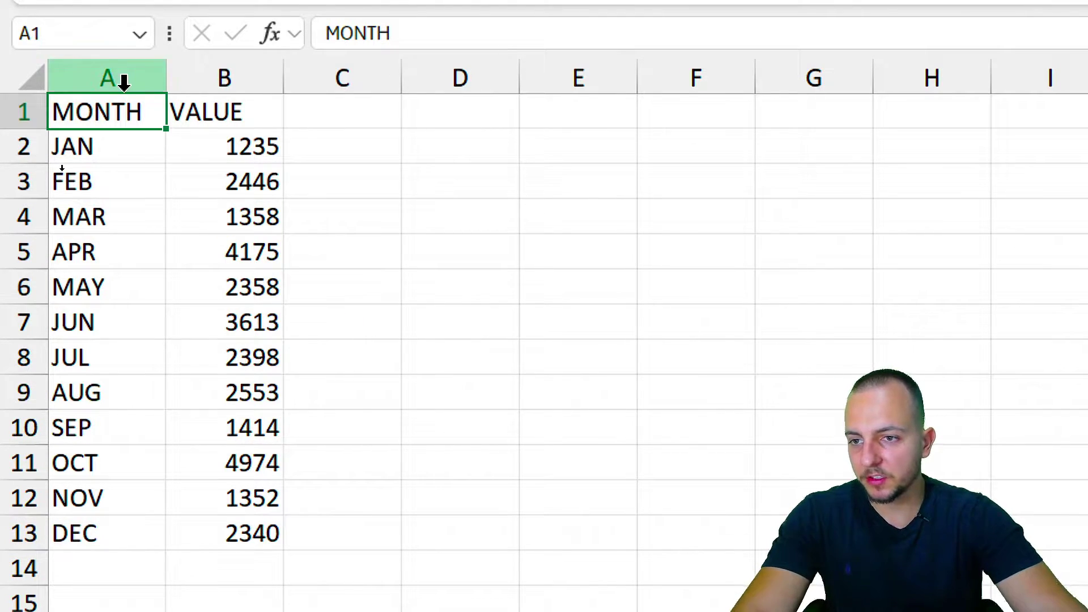
click(121, 80)
drag(133, 113, 129, 520)
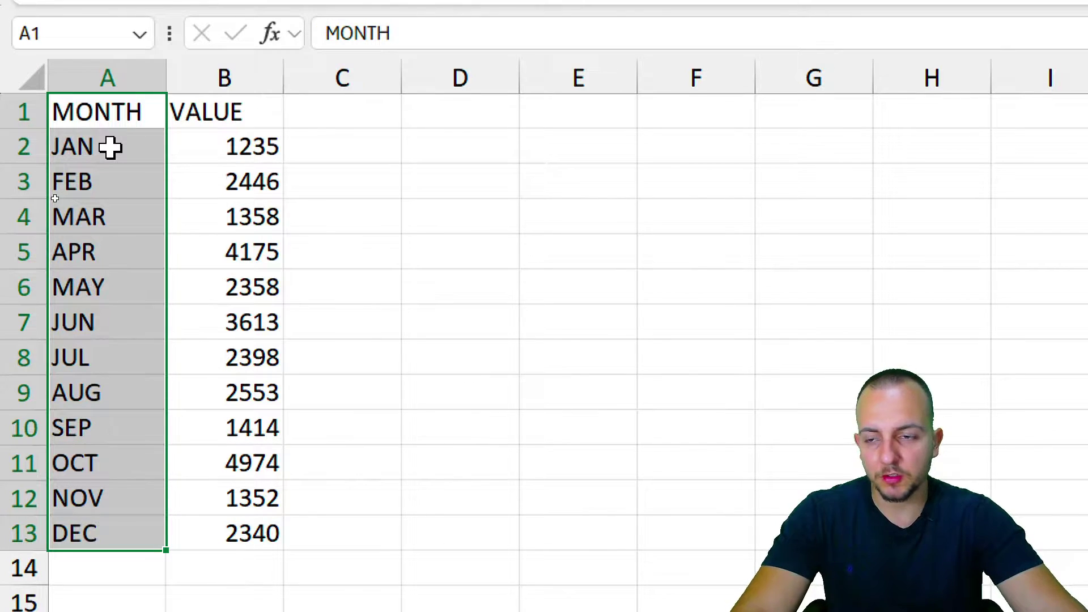
click(115, 81)
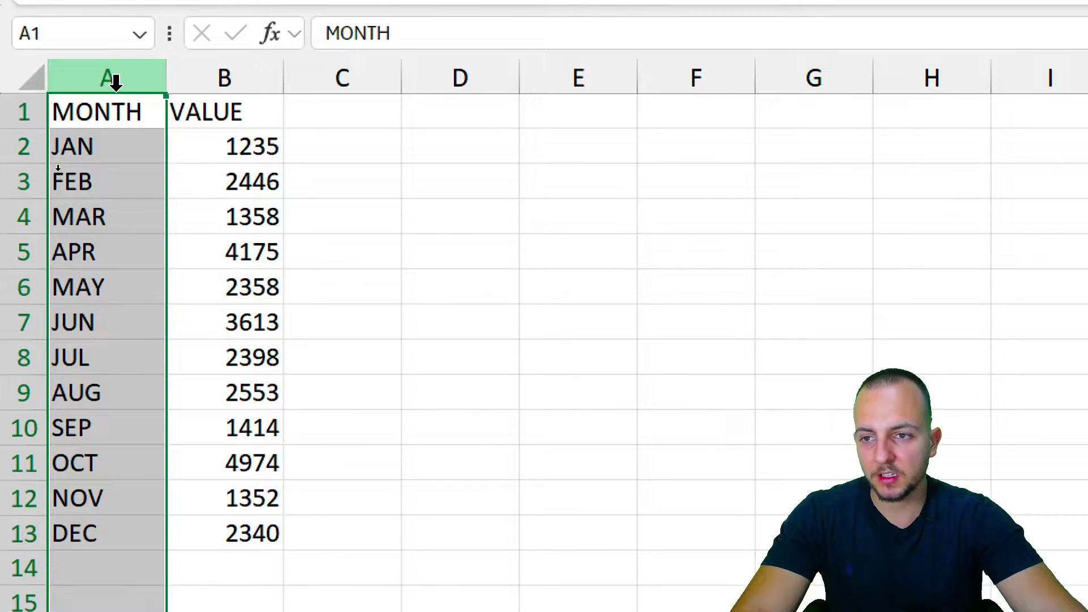
click(245, 71)
drag(240, 120, 206, 530)
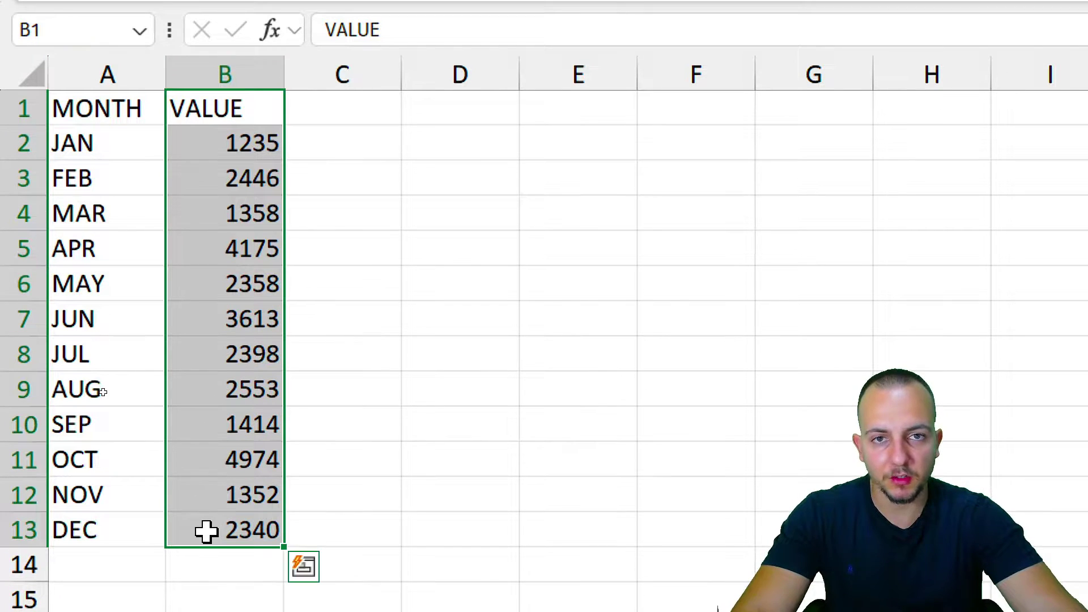
click(226, 154)
drag(227, 154, 224, 522)
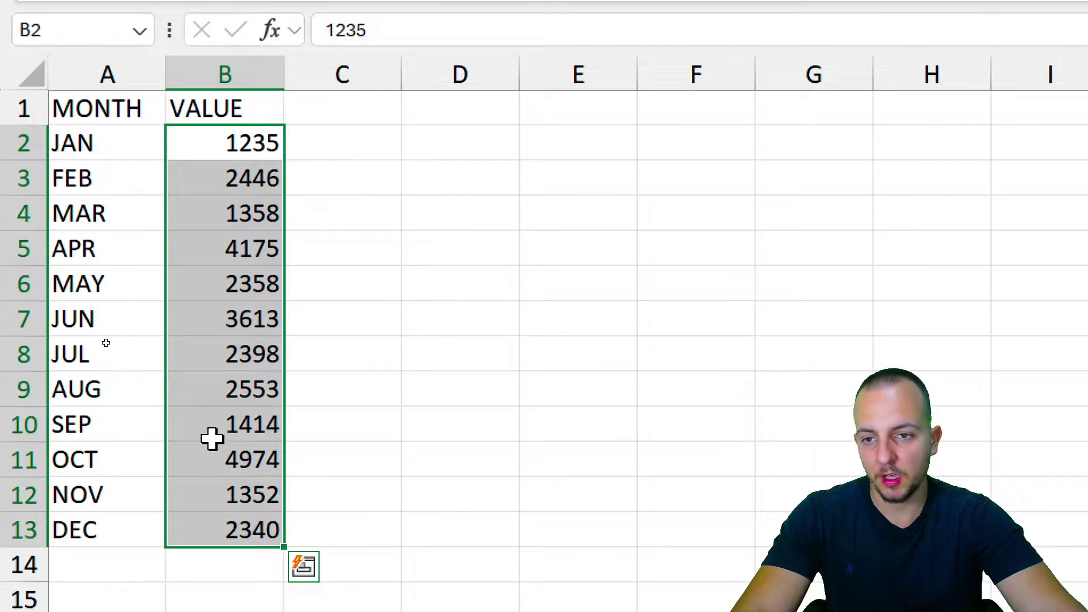
drag(219, 140, 221, 227)
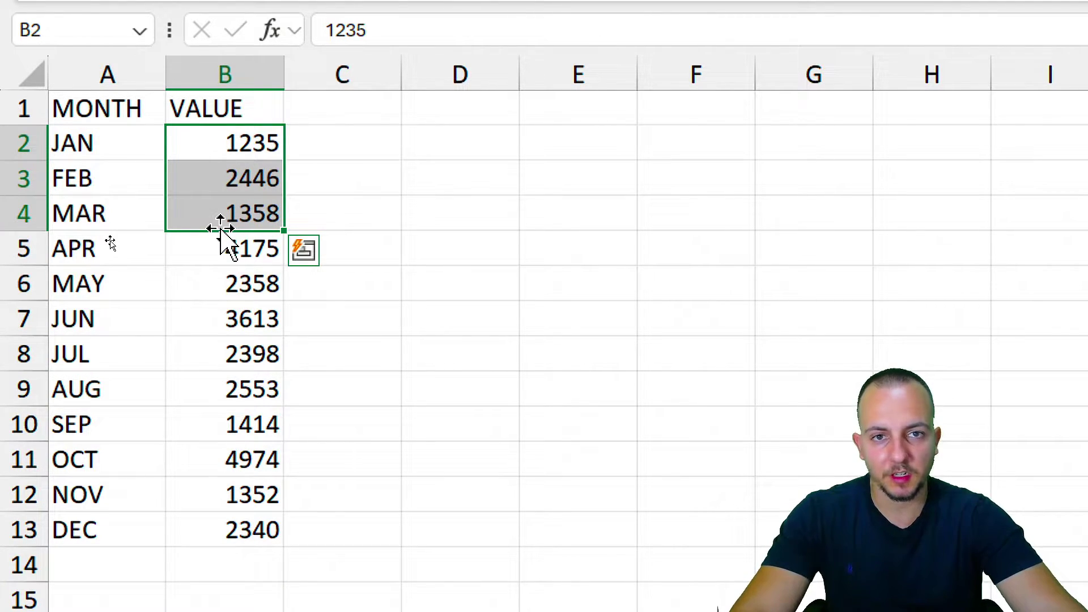
click(126, 73)
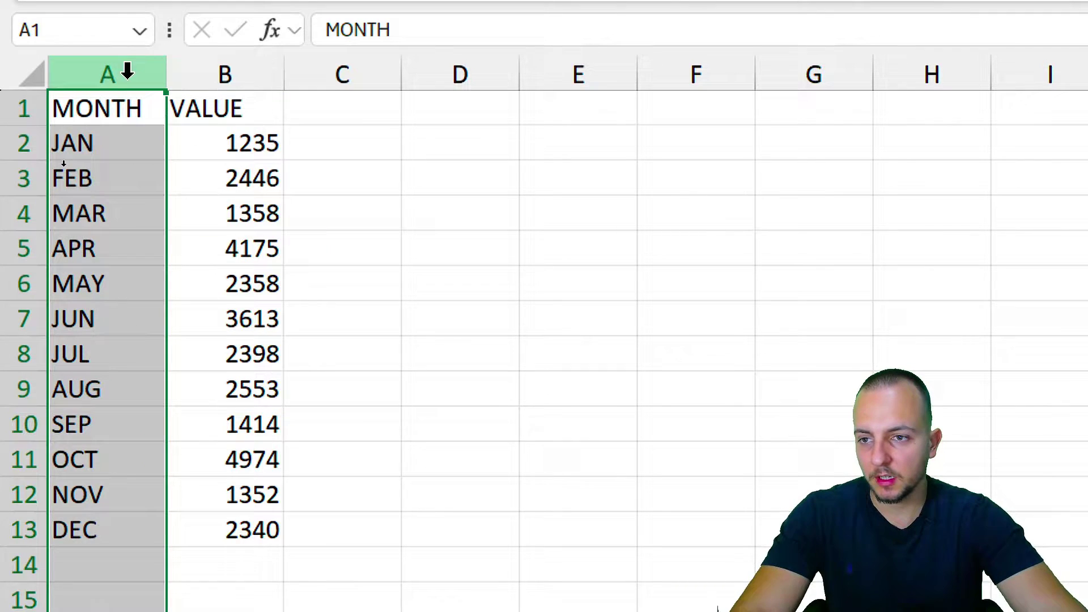
ctrl+click(224, 74)
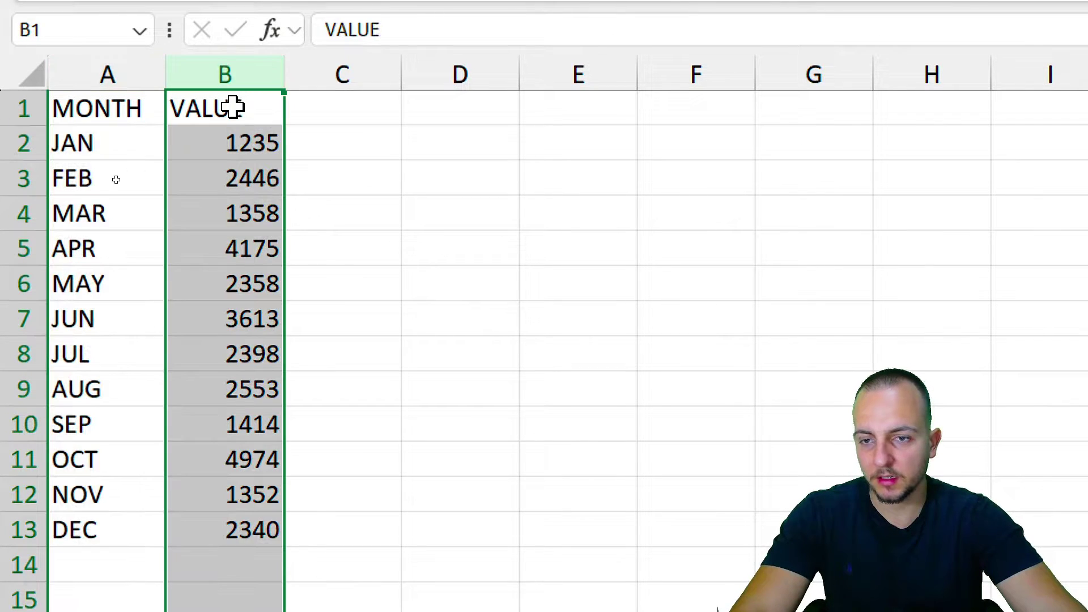
click(342, 81)
click(353, 103)
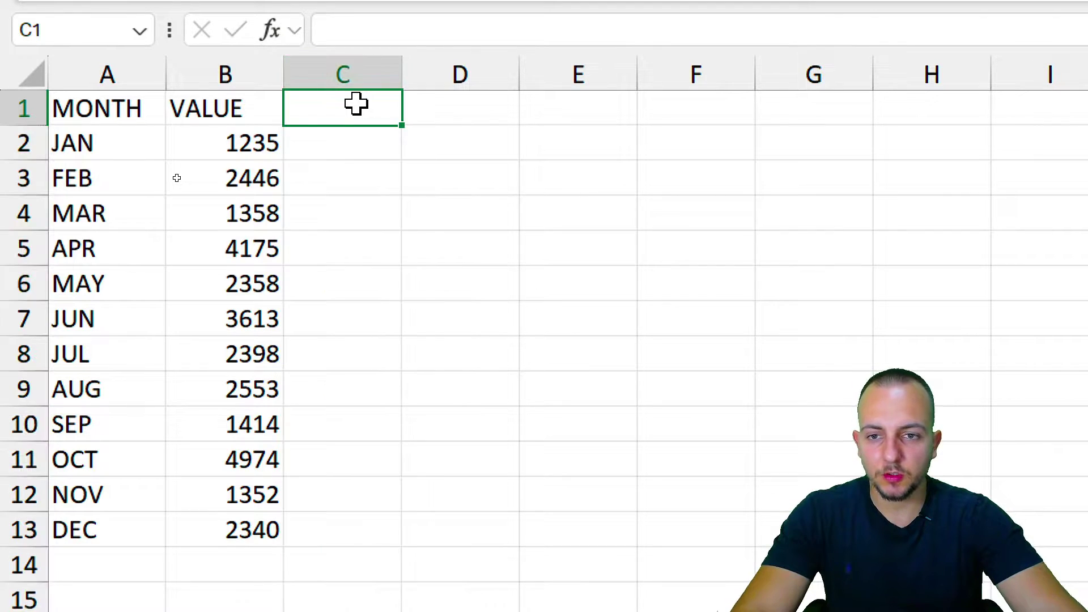
Enter the header TARGET in C1 and 3000 in C2.
key(ctrl+space)
click(330, 114)
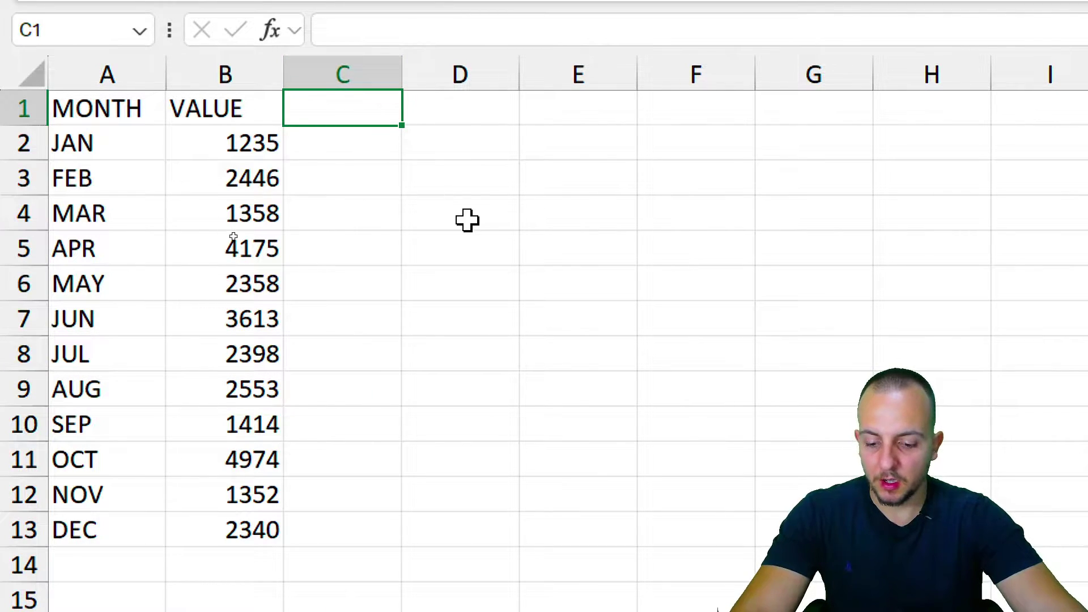
text(TARGET)
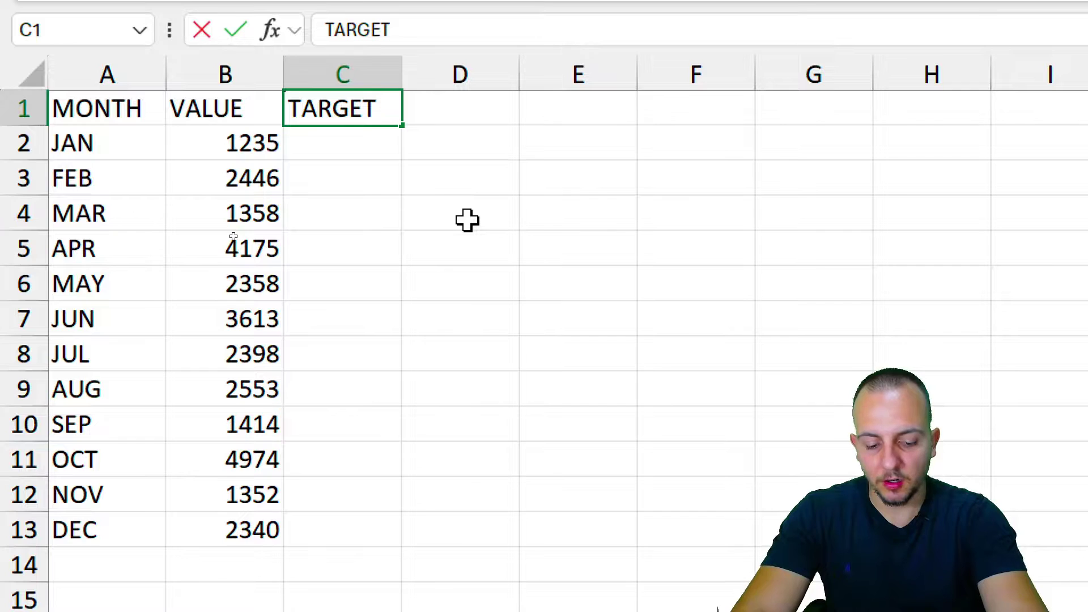
key(Return)
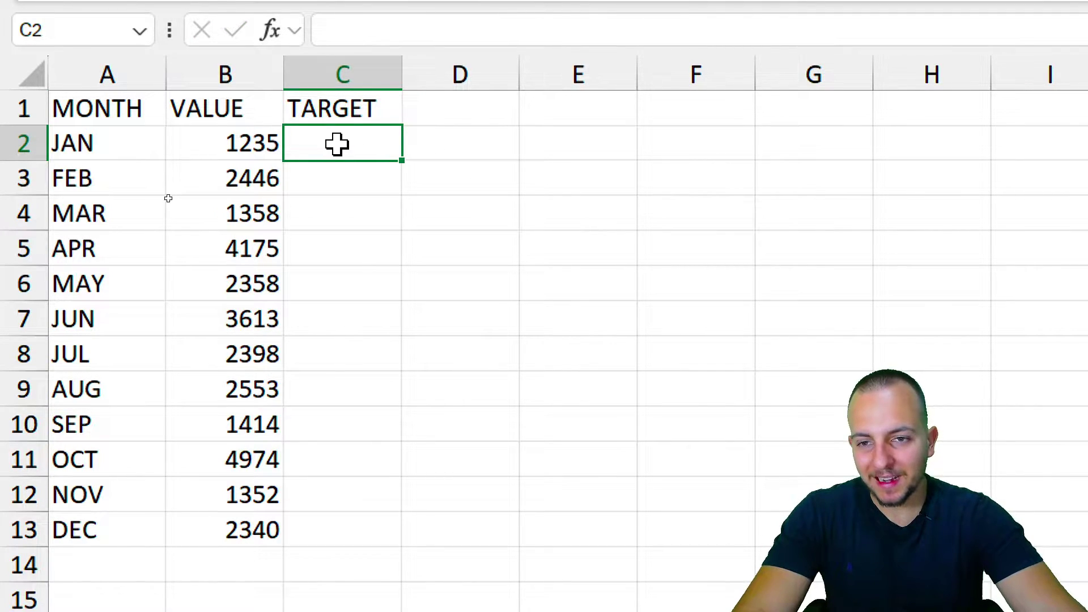
text(3000)
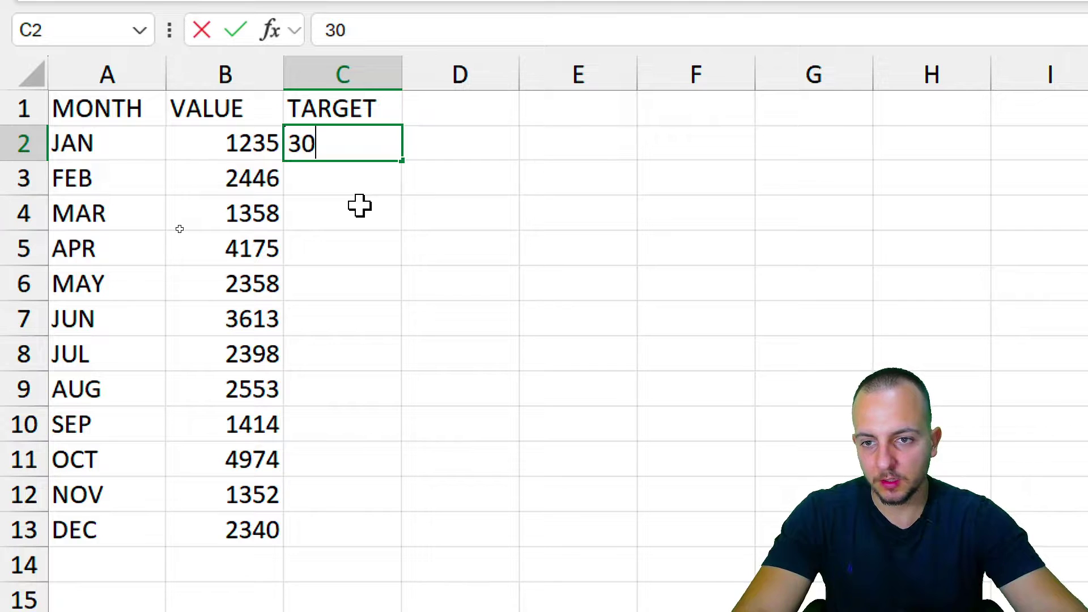
key(Return)
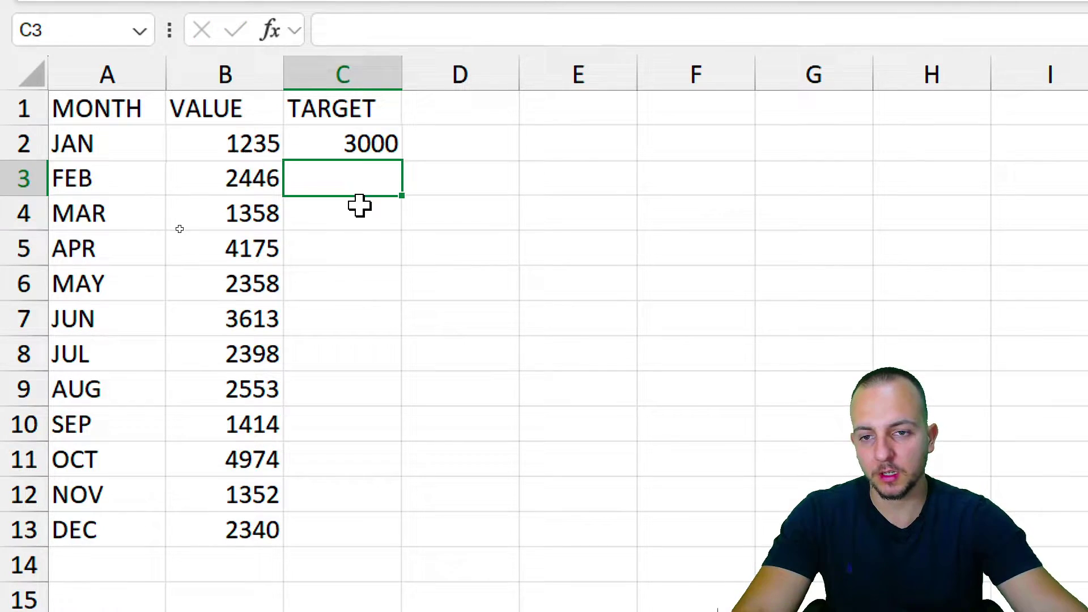
Select the empty TARGET cells below C2 for the remaining months.
click(395, 143)
click(339, 184)
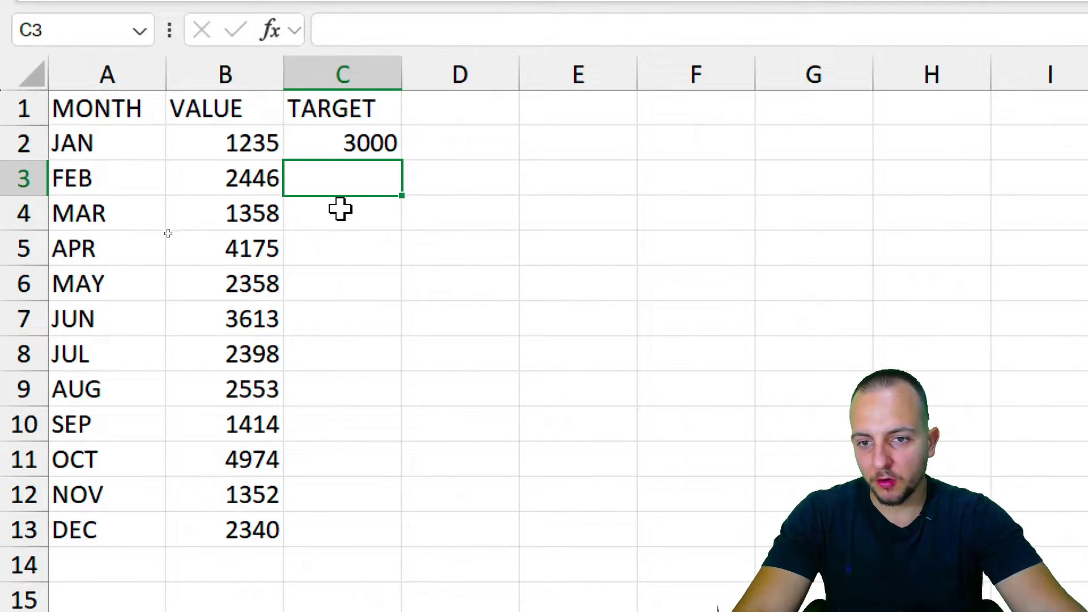
click(340, 221)
click(334, 247)
key(shift+space)
drag(105, 151, 89, 524)
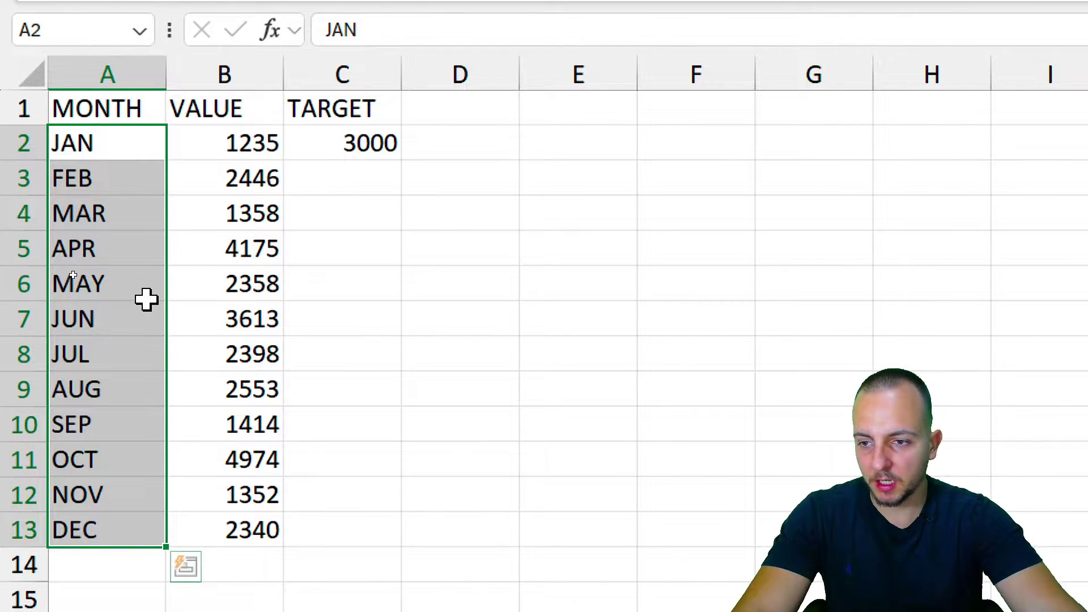
drag(354, 143, 331, 522)
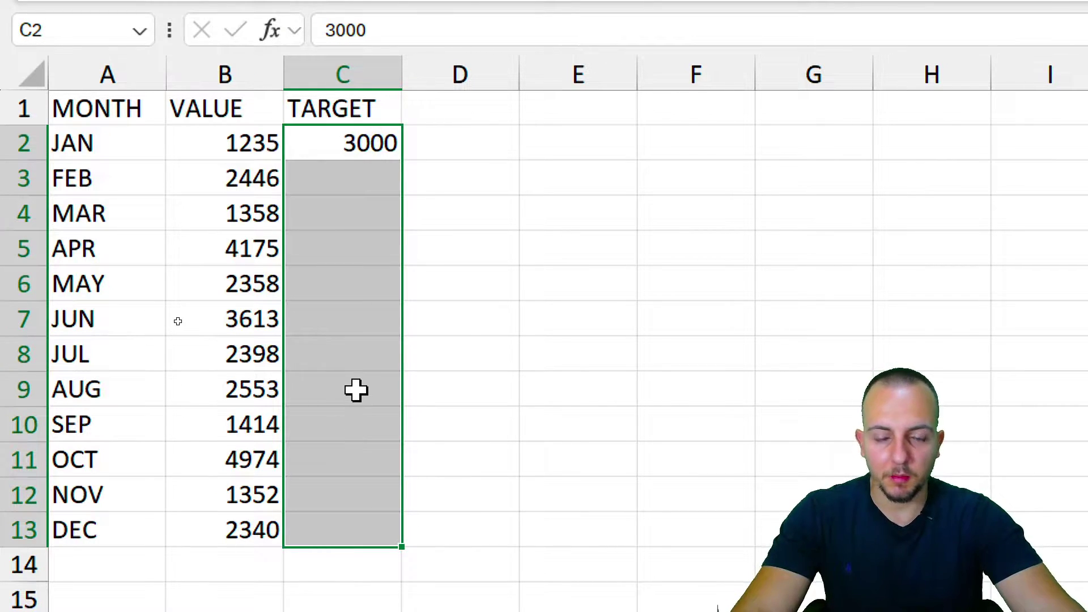
drag(384, 141, 351, 400)
click(391, 148)
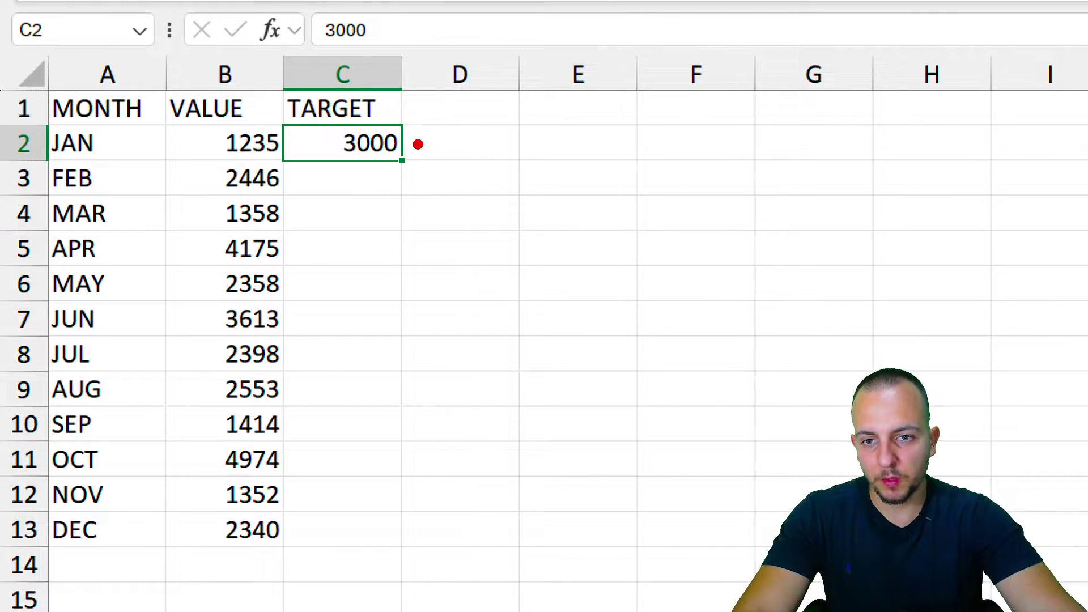
Fill 3000 from C2 down to C13 for FEB through DEC.
drag(412, 182, 490, 181)
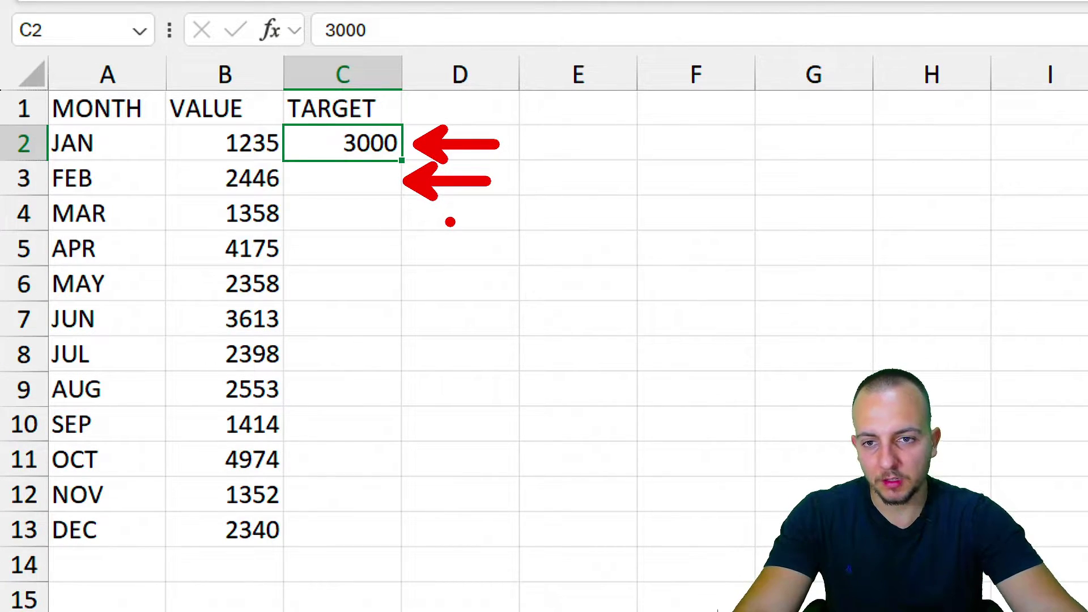
mouse_move(415, 139)
mouse_down()
mouse_move(377, 142)
mouse_move(405, 132)
mouse_up()
drag(394, 190, 394, 256)
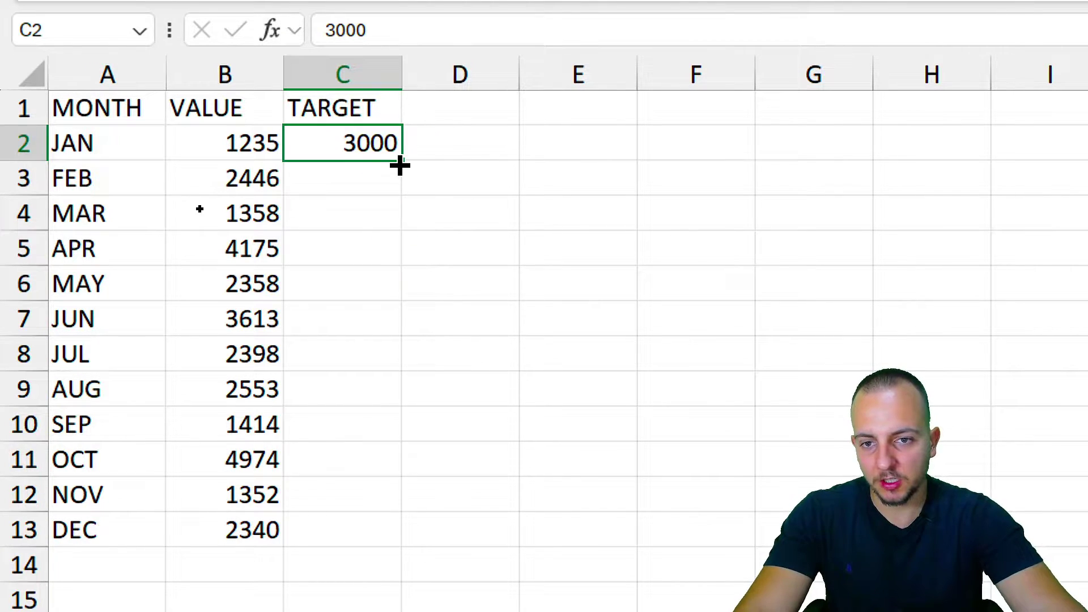
drag(399, 163, 360, 530)
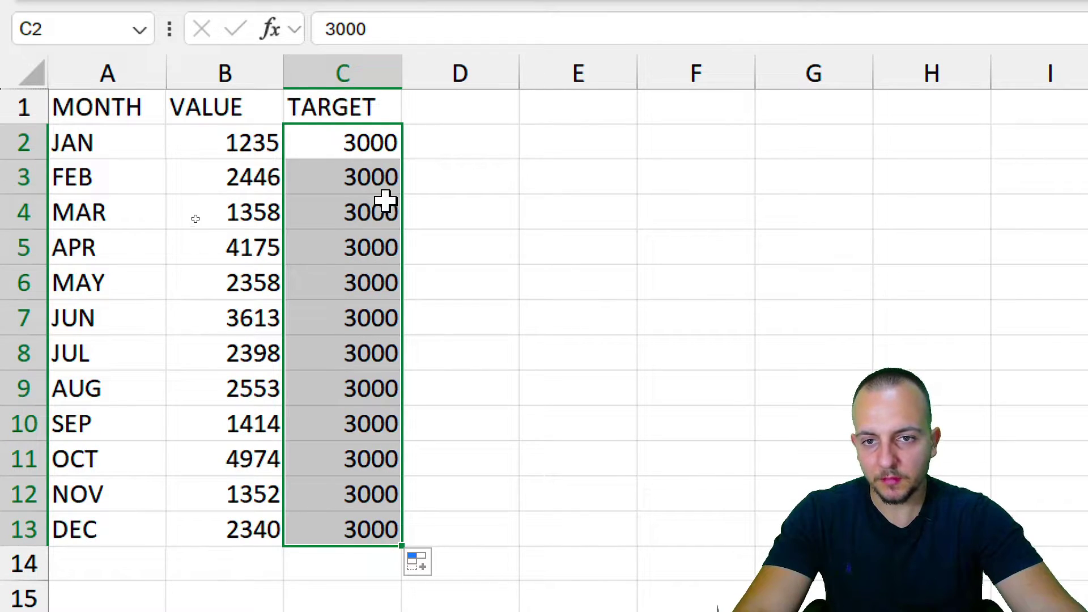
click(460, 72)
click(445, 104)
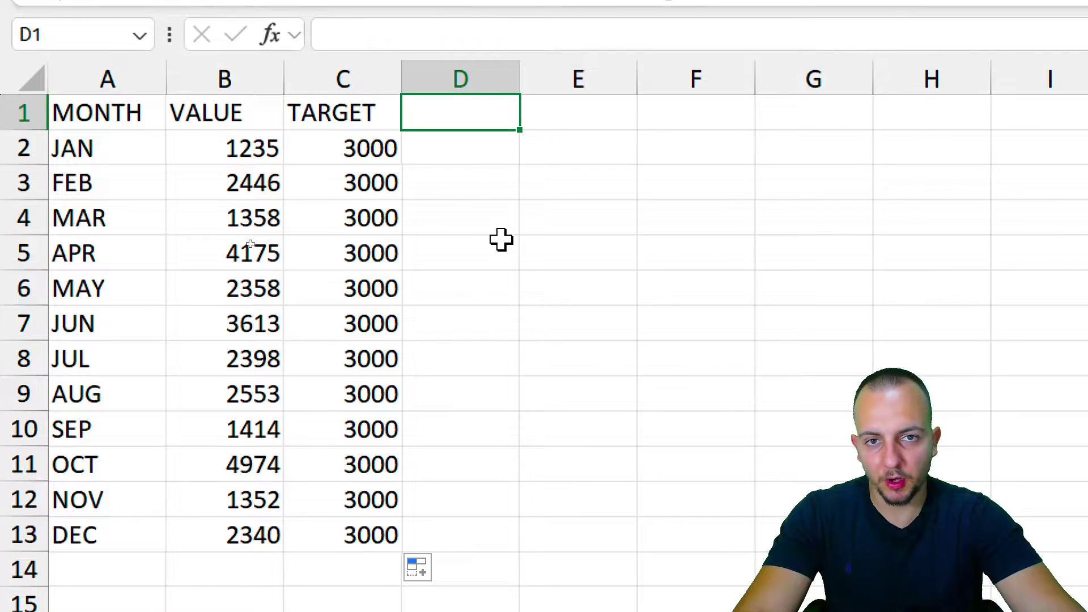
Give column D the header IF and select D2 for the formula.
text(IF)
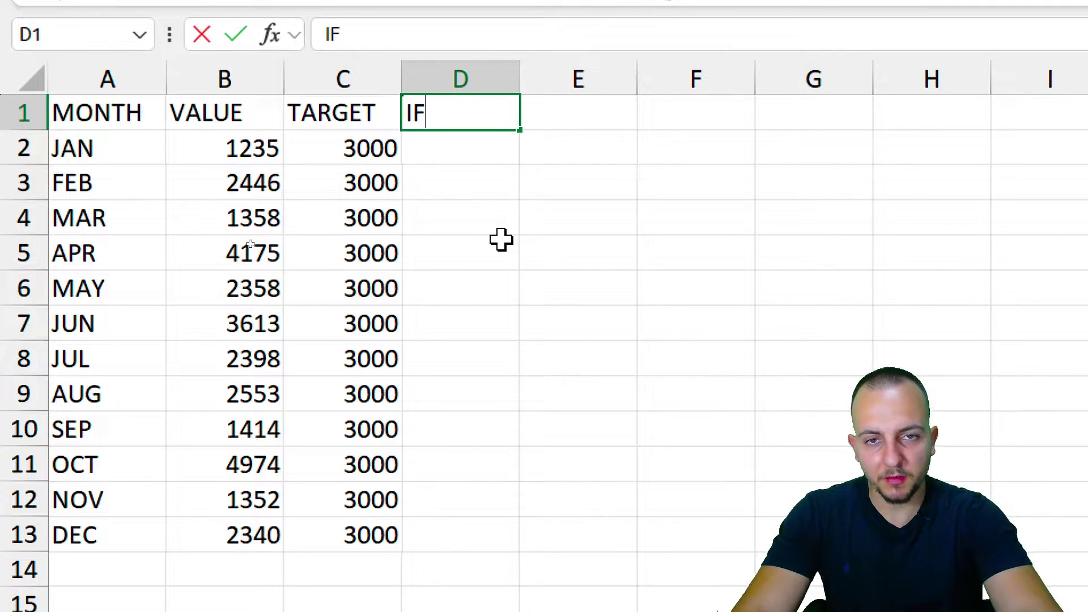
key(Return)
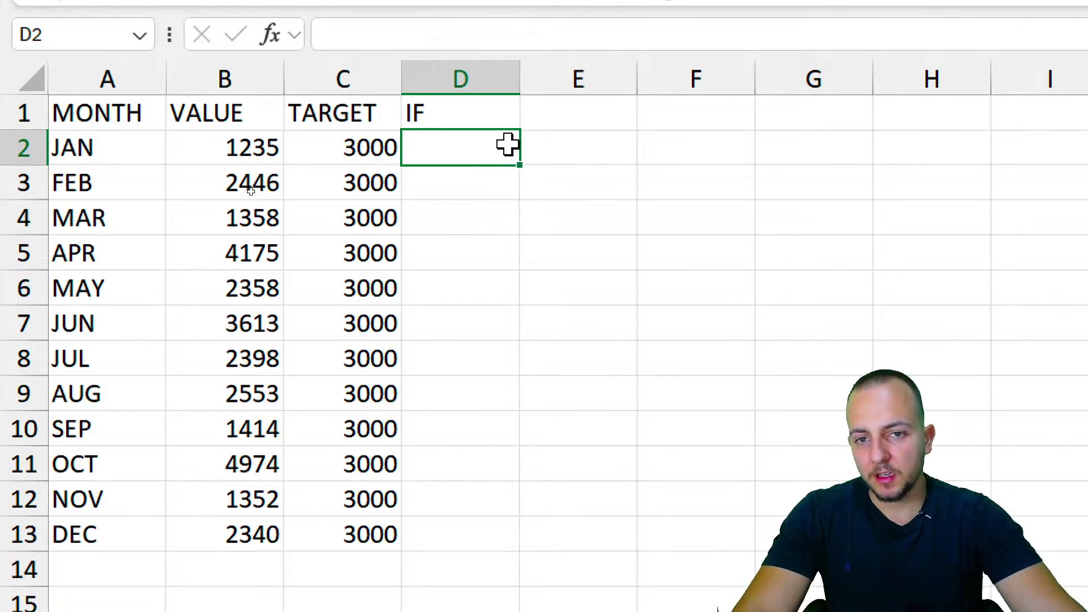
click(461, 80)
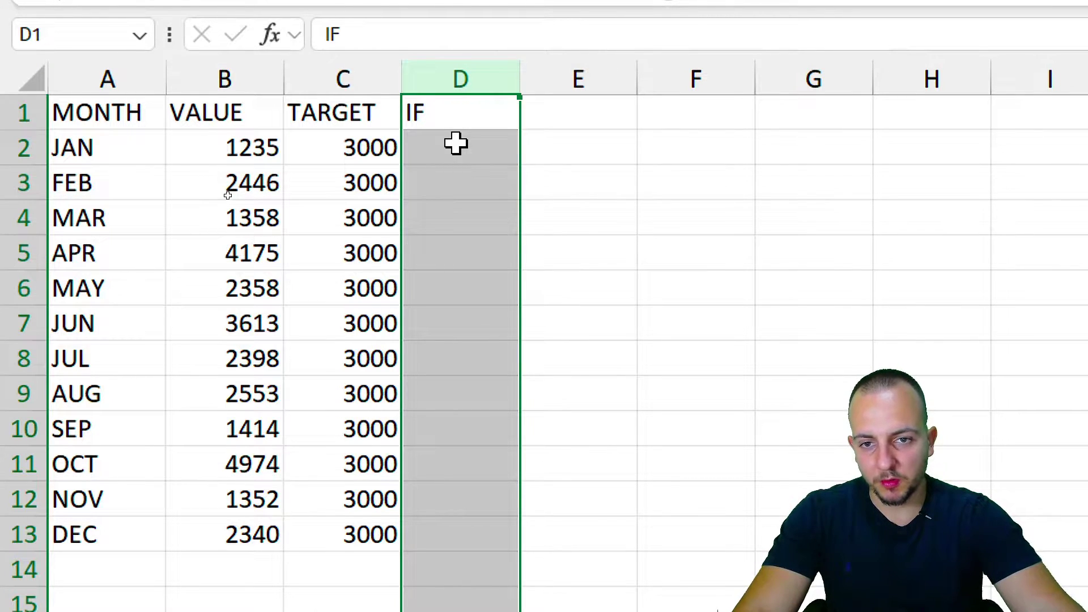
click(456, 144)
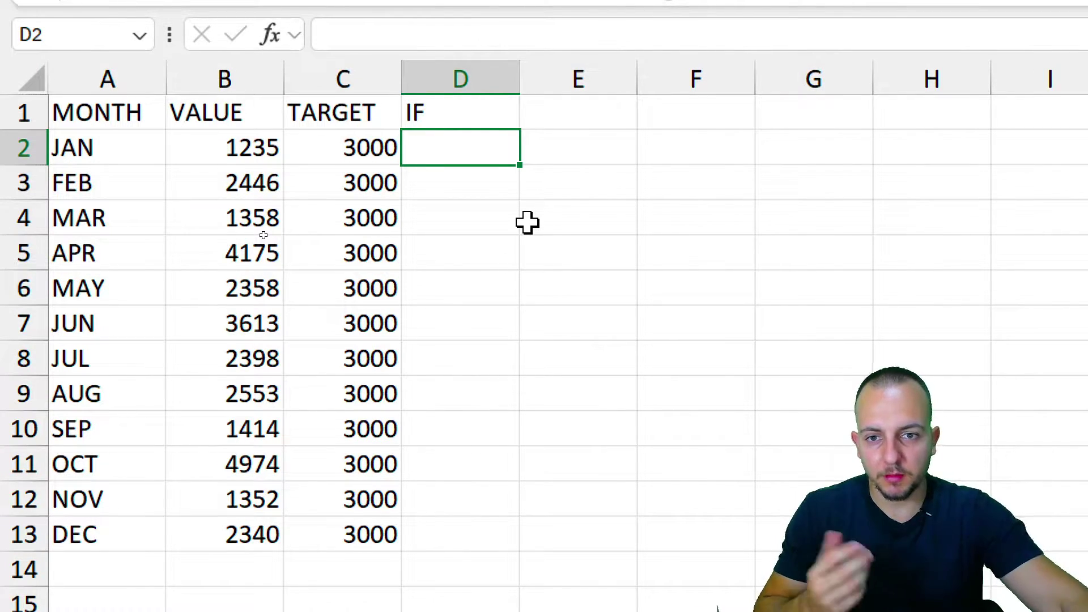
click(477, 78)
click(470, 149)
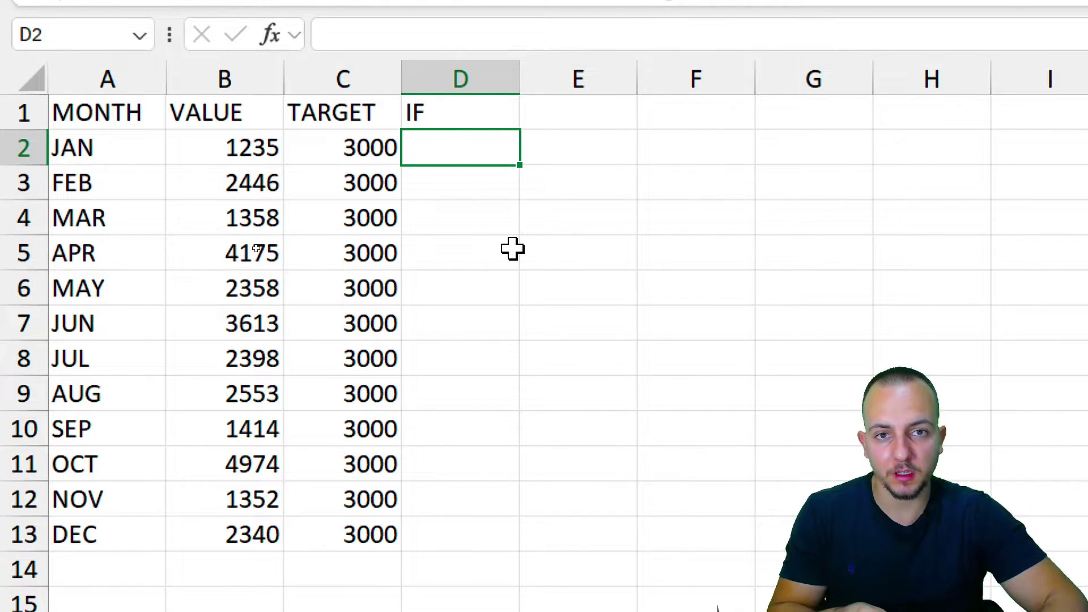
click(456, 78)
click(454, 148)
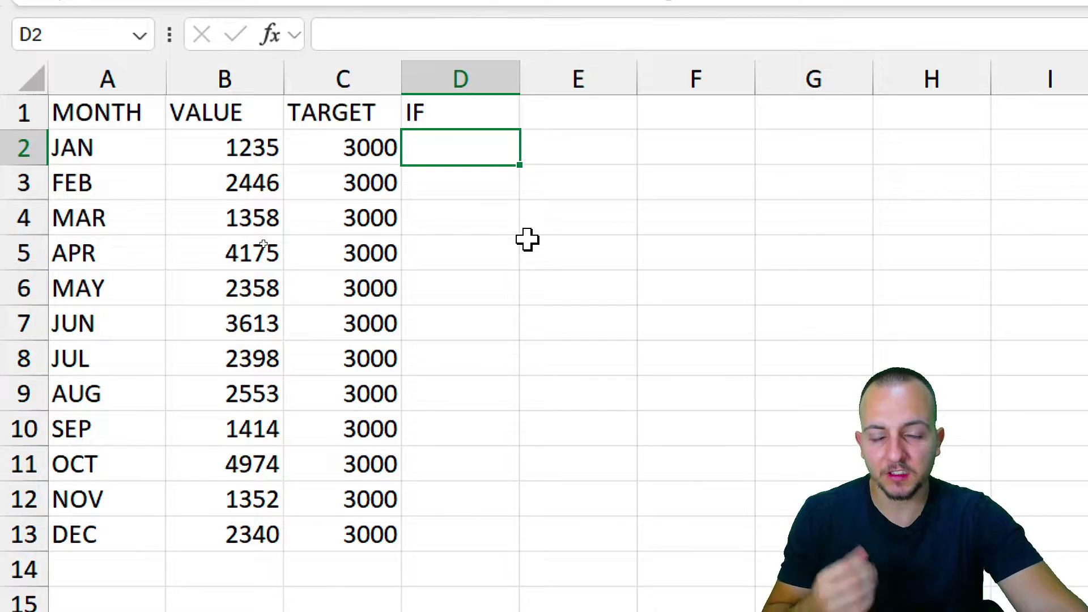
Start an IF formula in D2 with the condition B2>C2.
text(=IF)
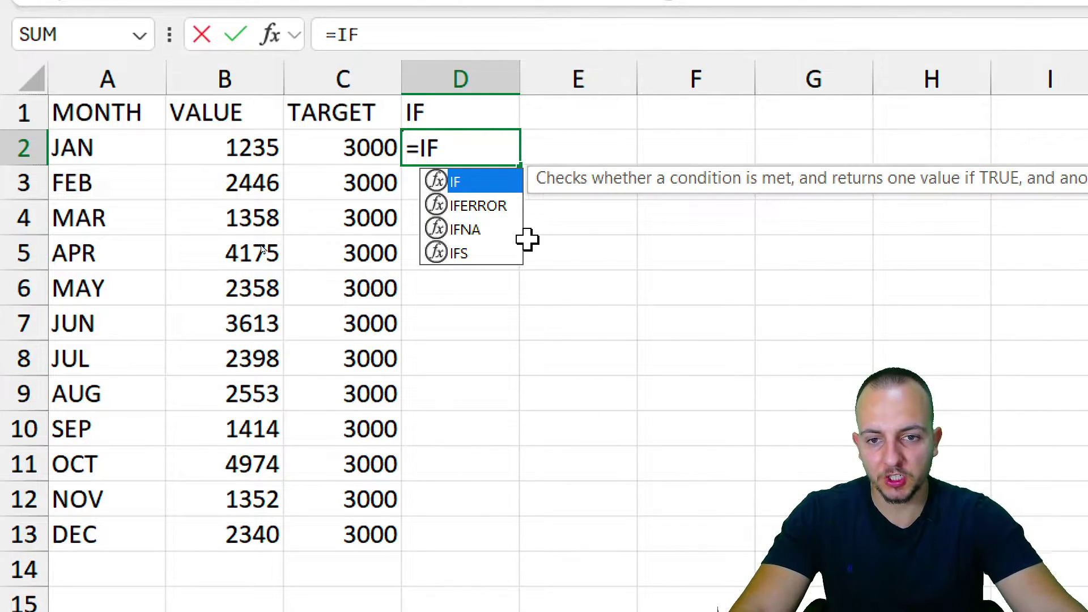
double_click(463, 187)
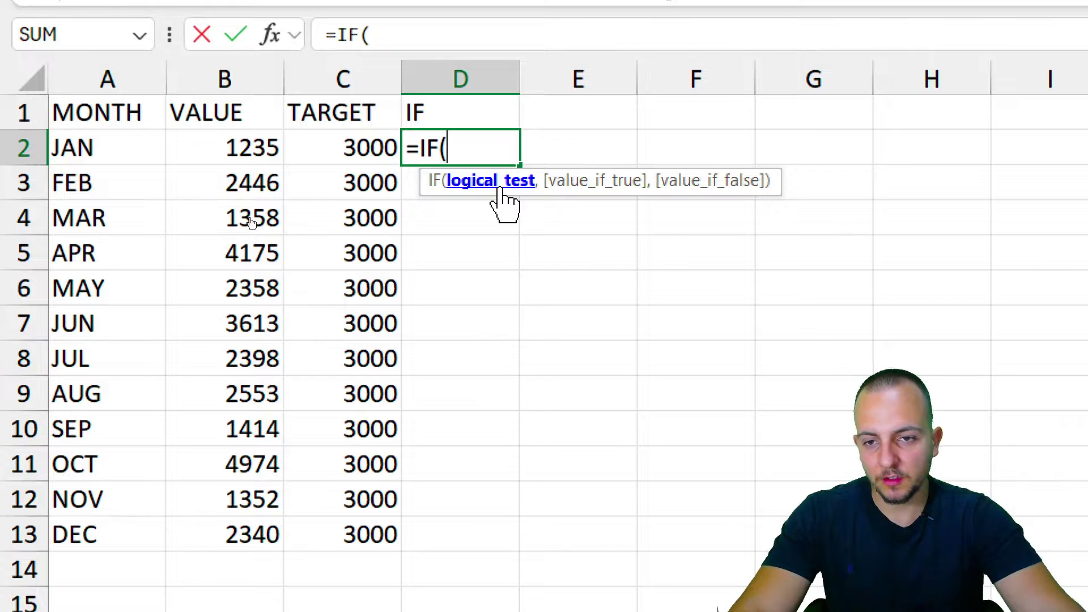
click(249, 154)
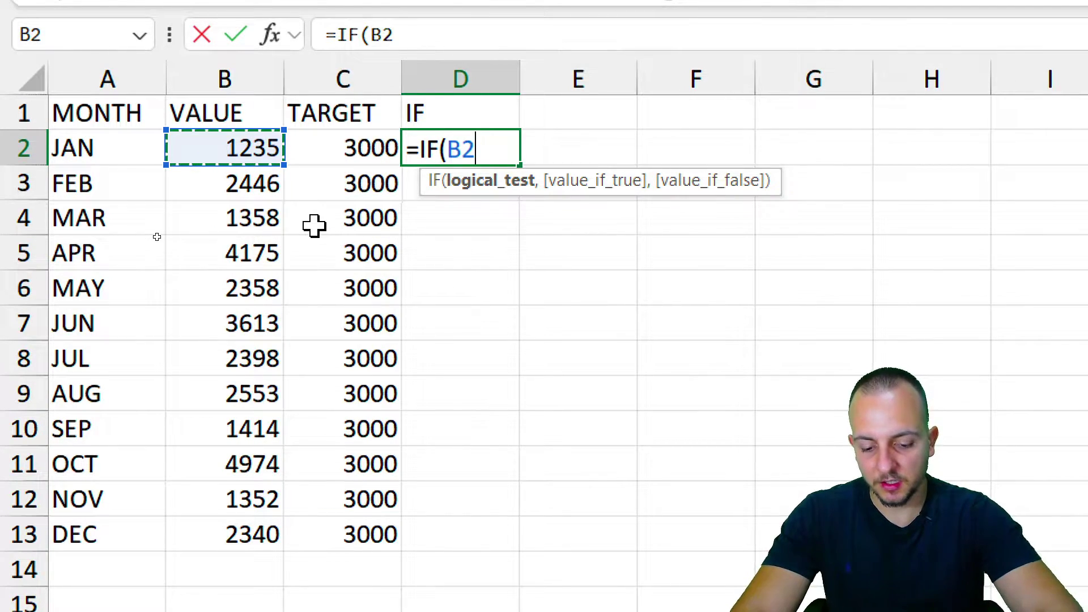
text(>)
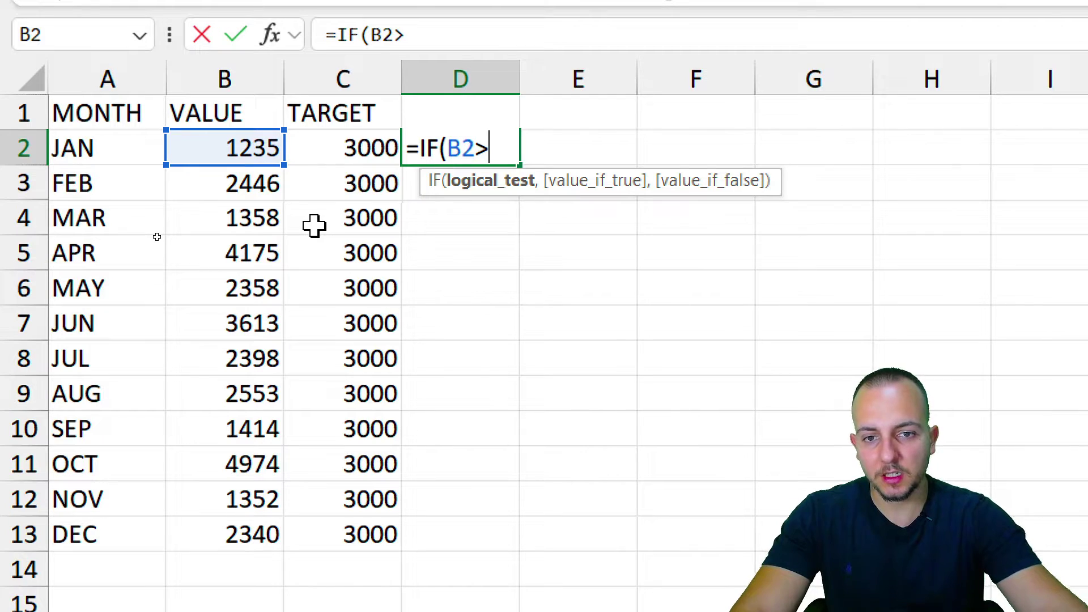
click(352, 142)
mouse_move(513, 280)
mouse_down()
mouse_move(508, 378)
mouse_move(600, 308)
mouse_move(507, 381)
mouse_up()
mouse_move(433, 233)
mouse_down()
mouse_move(666, 408)
mouse_move(623, 381)
mouse_up()
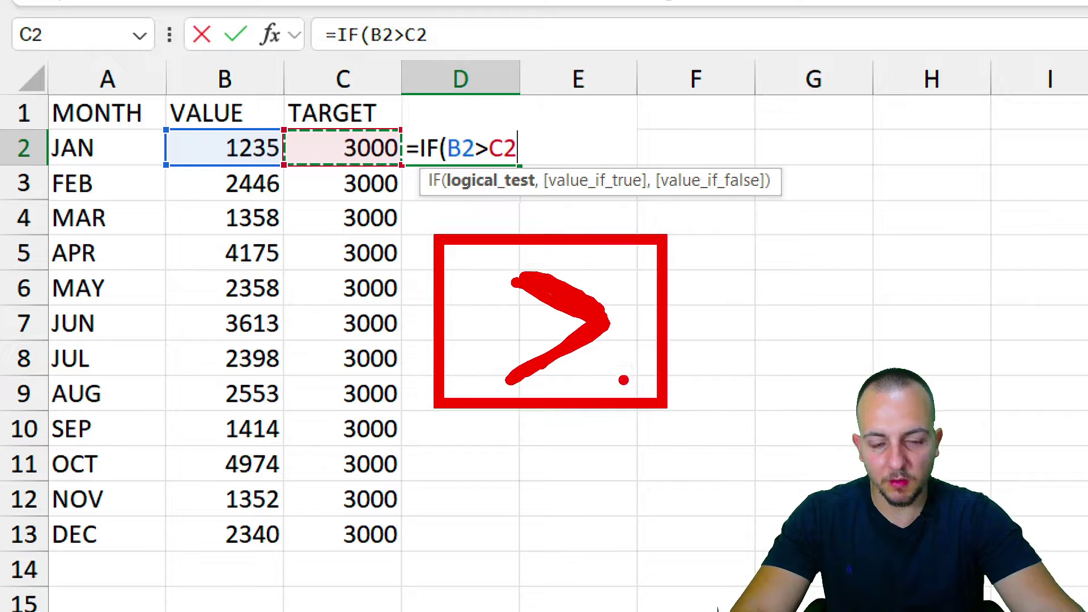
key(ctrl+z)
drag(504, 260, 531, 375)
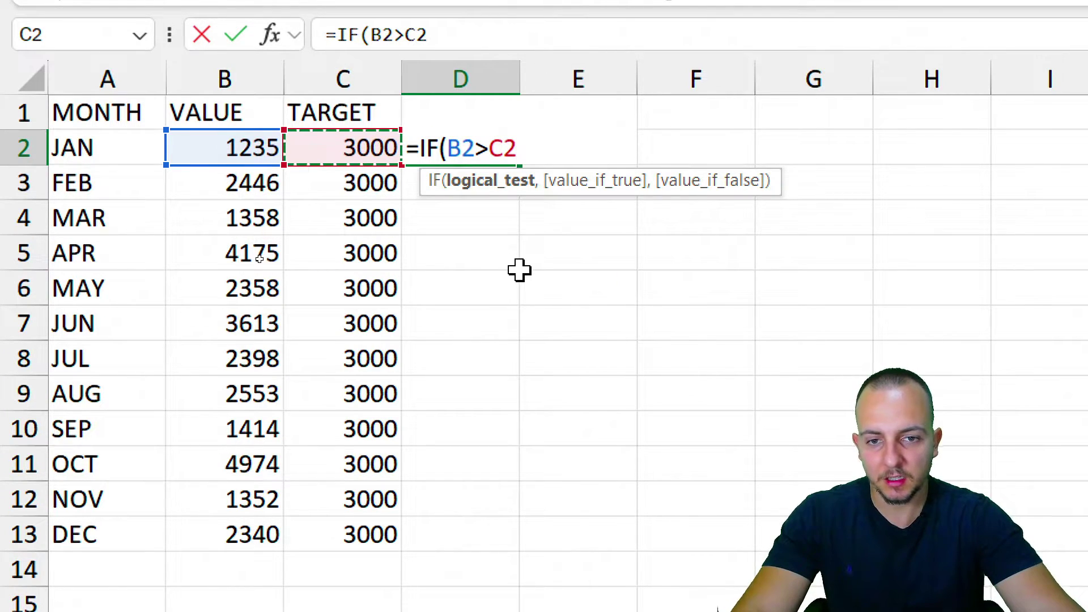
Finish the formula as =IF(B2>C2,B2,#N/A) and commit it.
text(,)
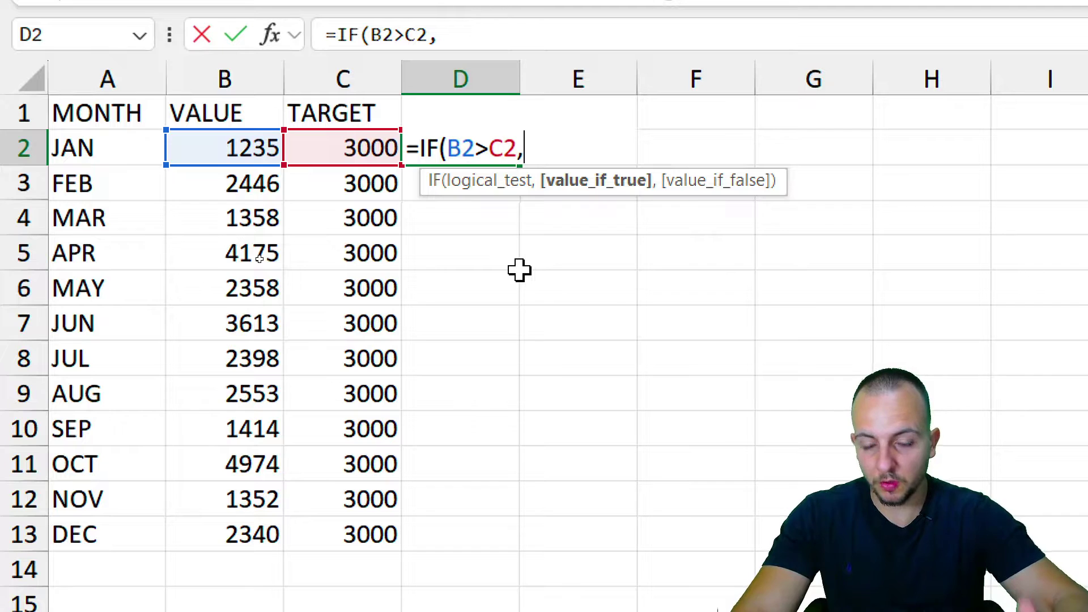
click(211, 155)
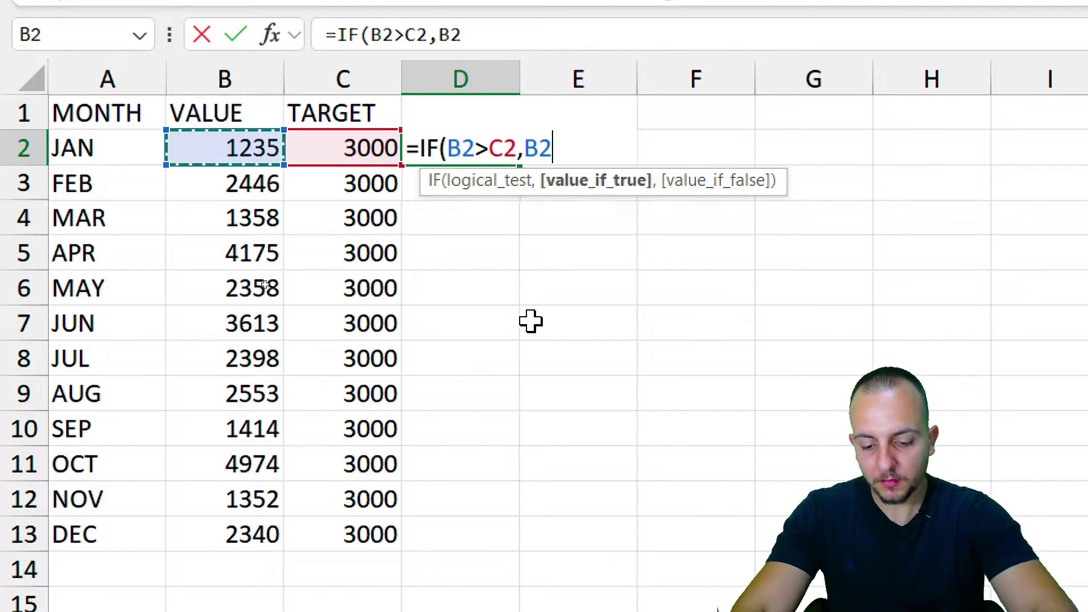
text(,)
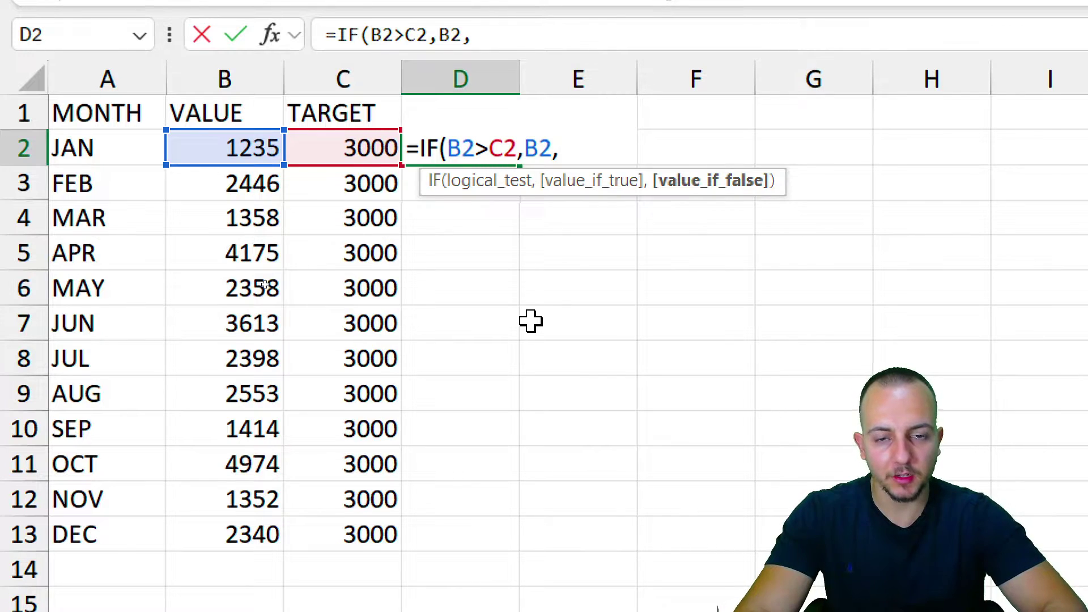
text(#)
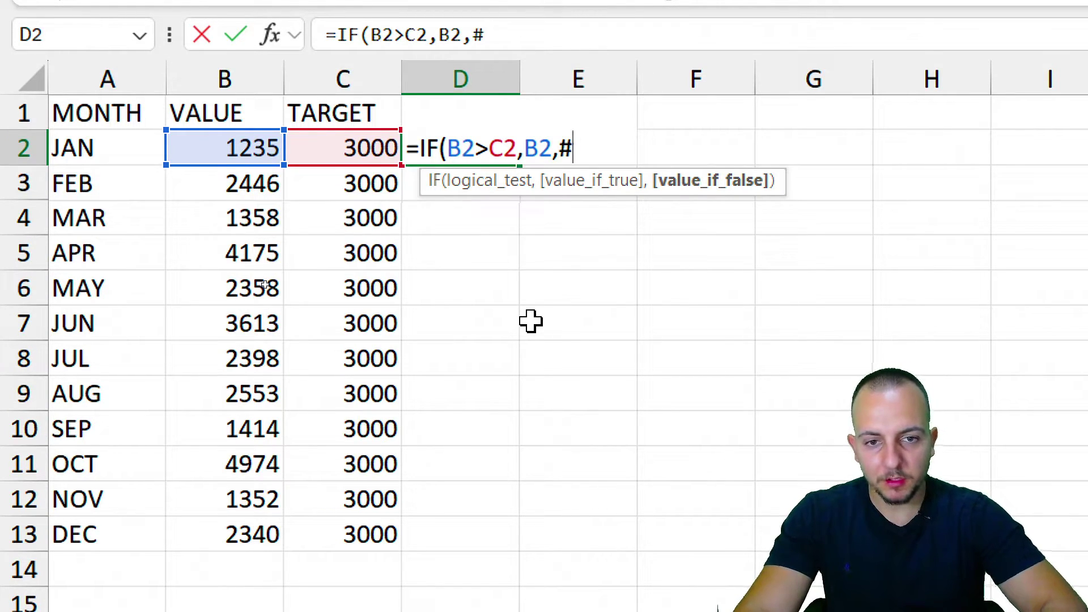
text(N/)
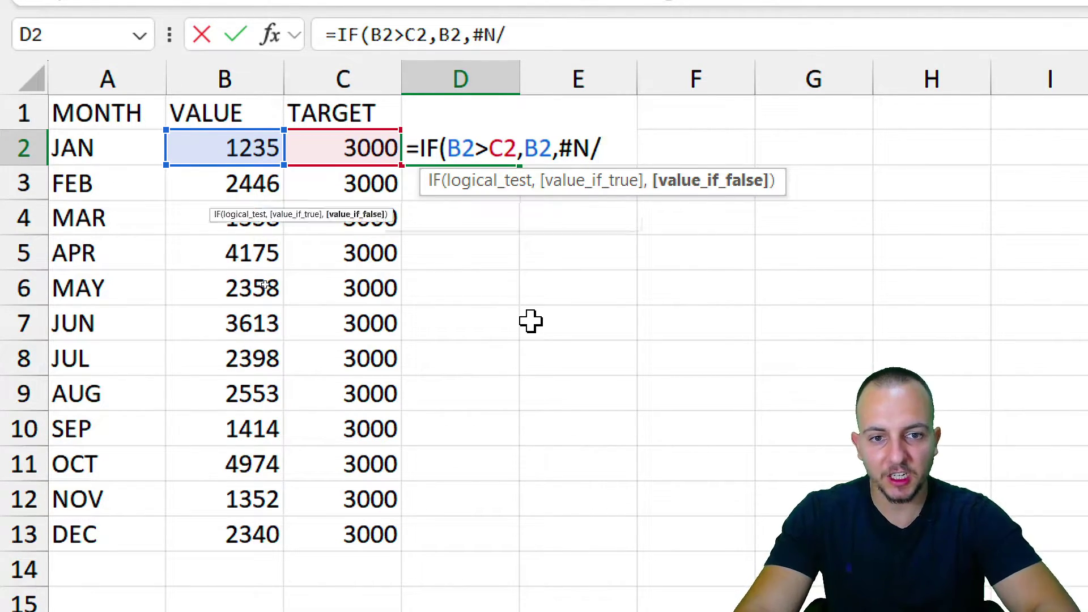
text(A))
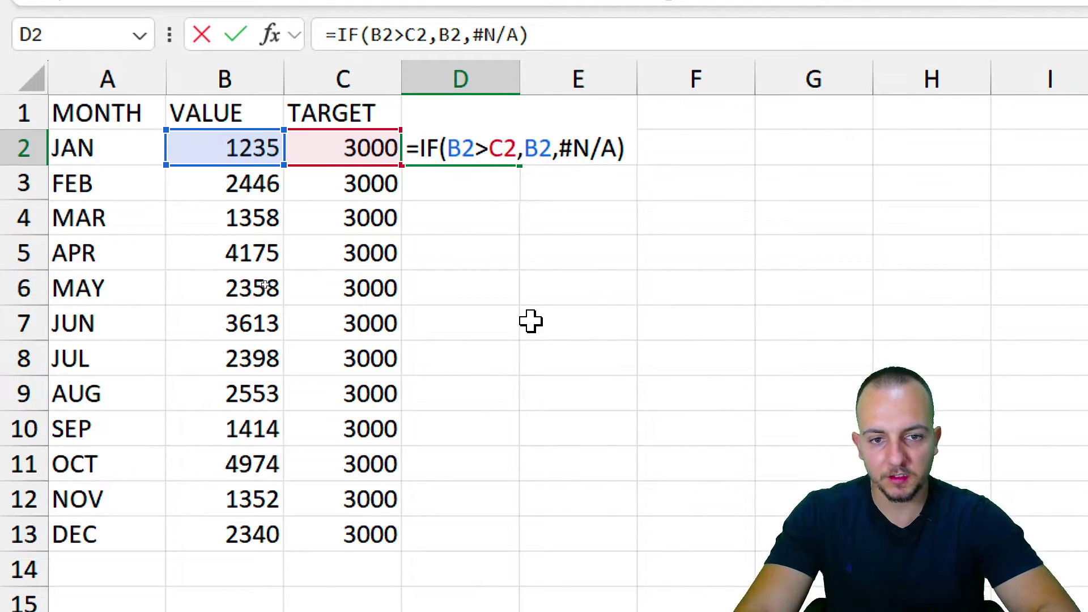
key(Return)
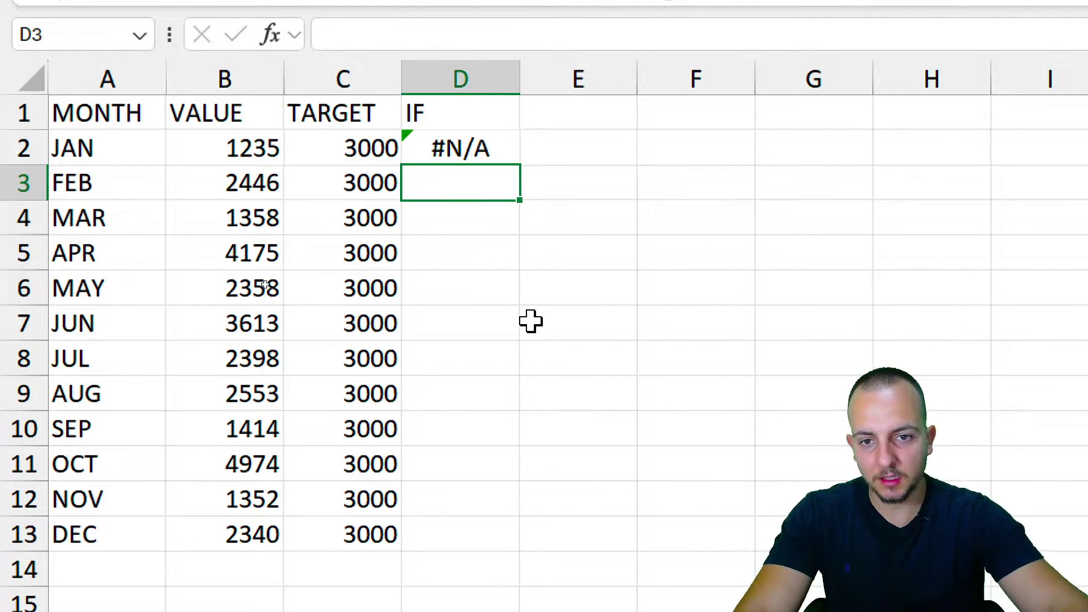
click(514, 160)
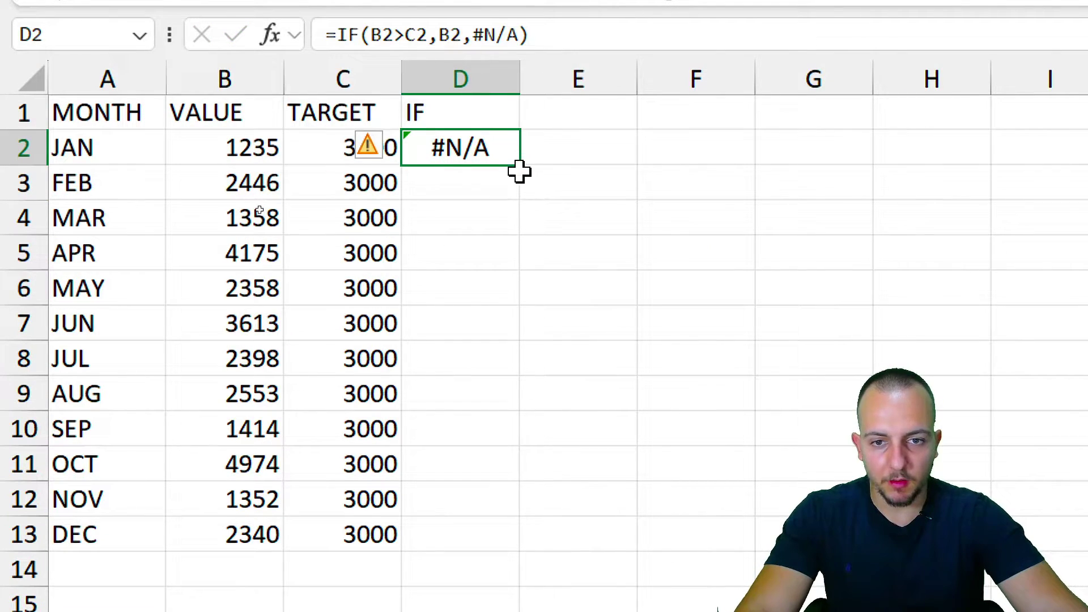
Copy the IF formula down to D13 so APR, JUN and OCT show 4175, 3613 and 4974.
drag(521, 166, 493, 536)
click(465, 112)
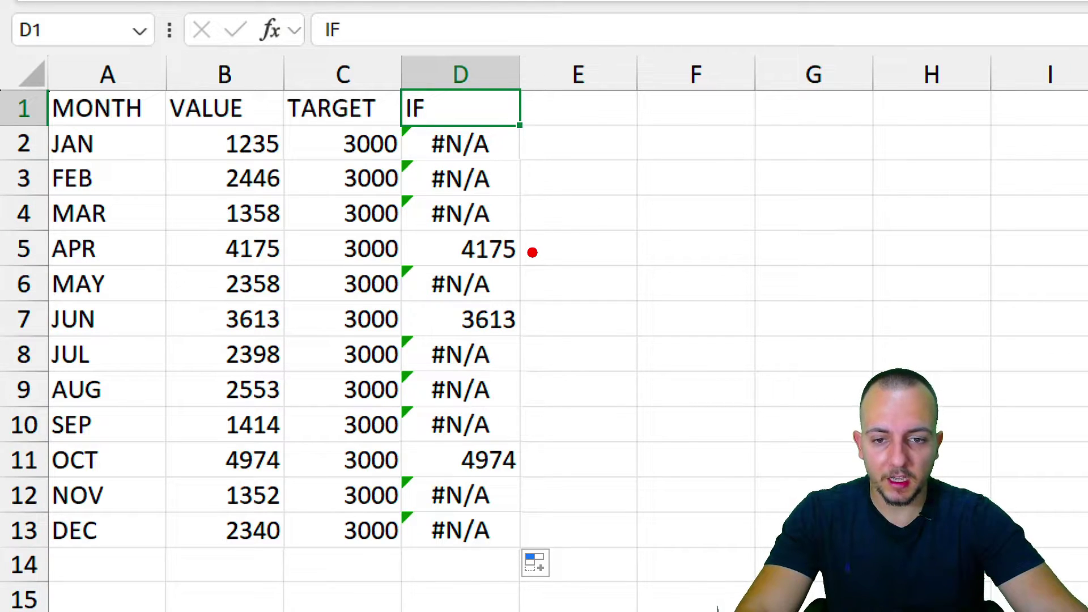
drag(531, 252, 697, 146)
drag(536, 323, 776, 196)
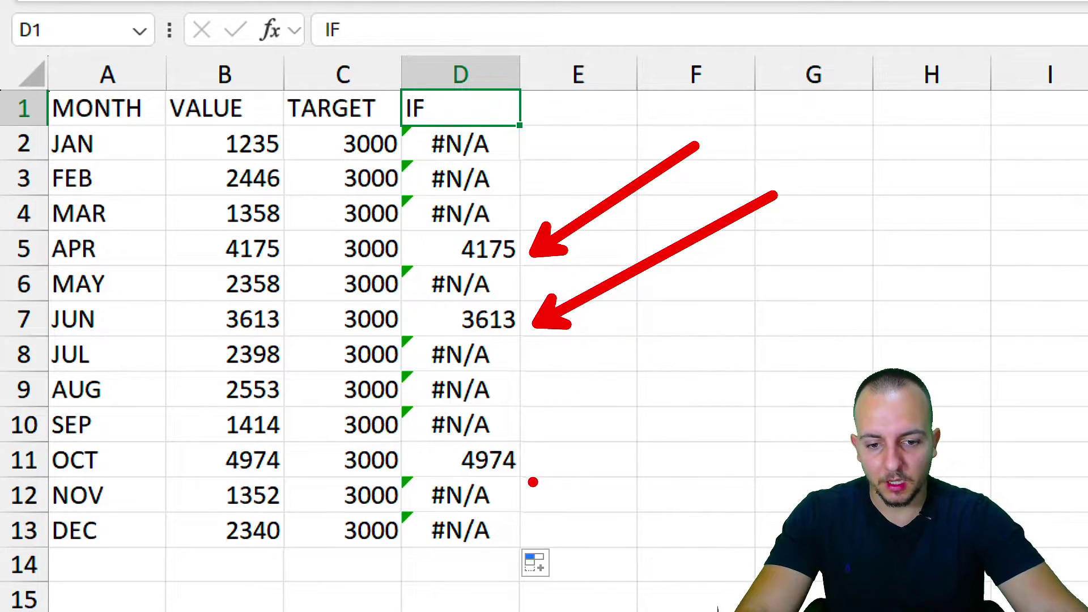
drag(535, 471, 827, 333)
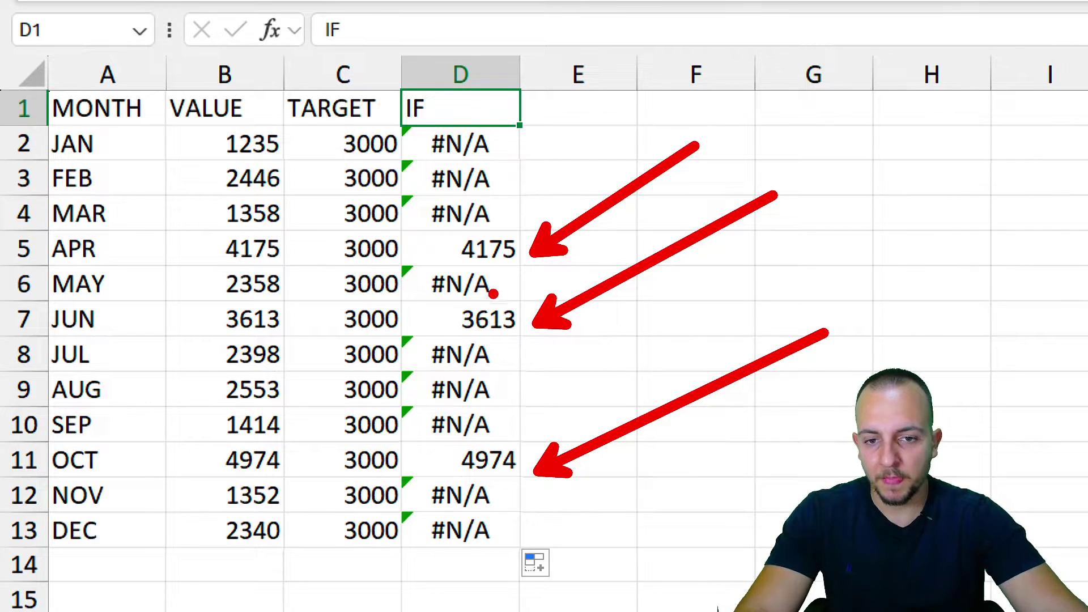
key(ctrl+z)
key(ctrl+z)
drag(197, 224, 529, 276)
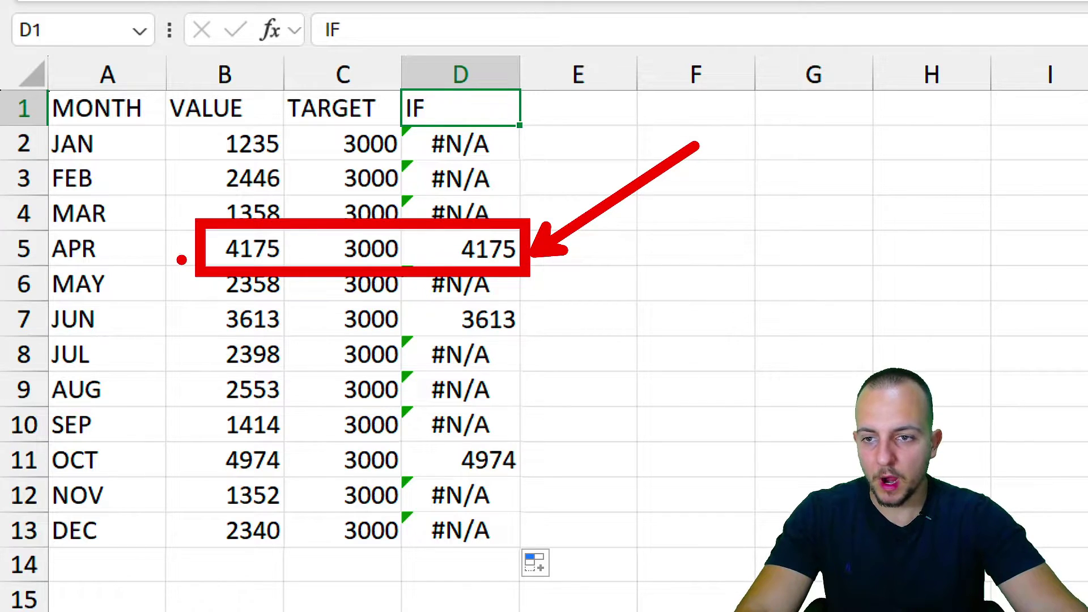
drag(183, 249, 136, 171)
drag(339, 280, 271, 363)
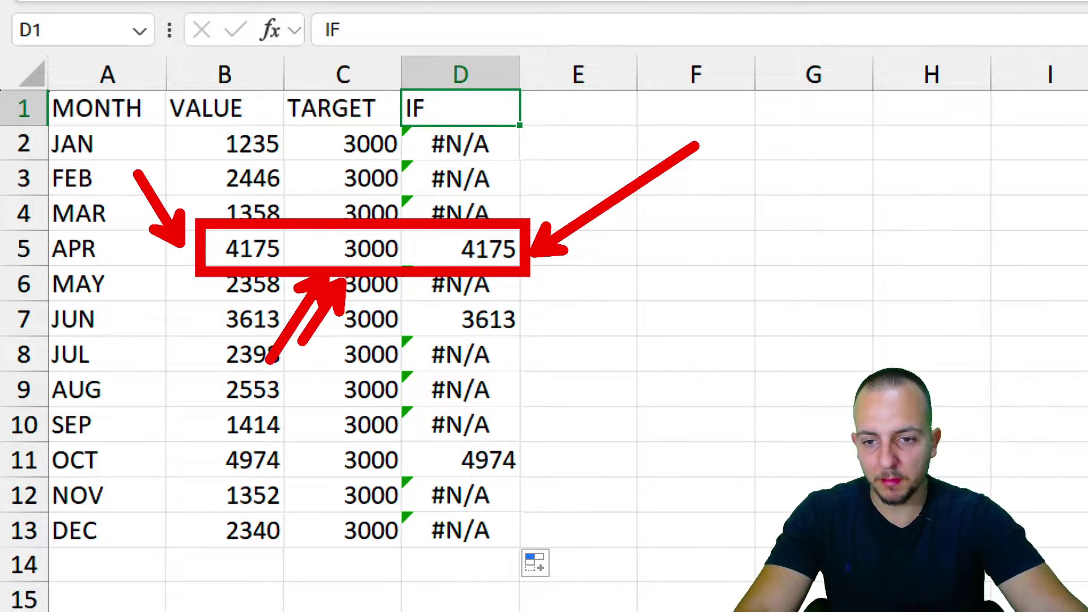
key(ctrl+z)
key(ctrl+z)
key(ctrl+z)
key(ctrl+z)
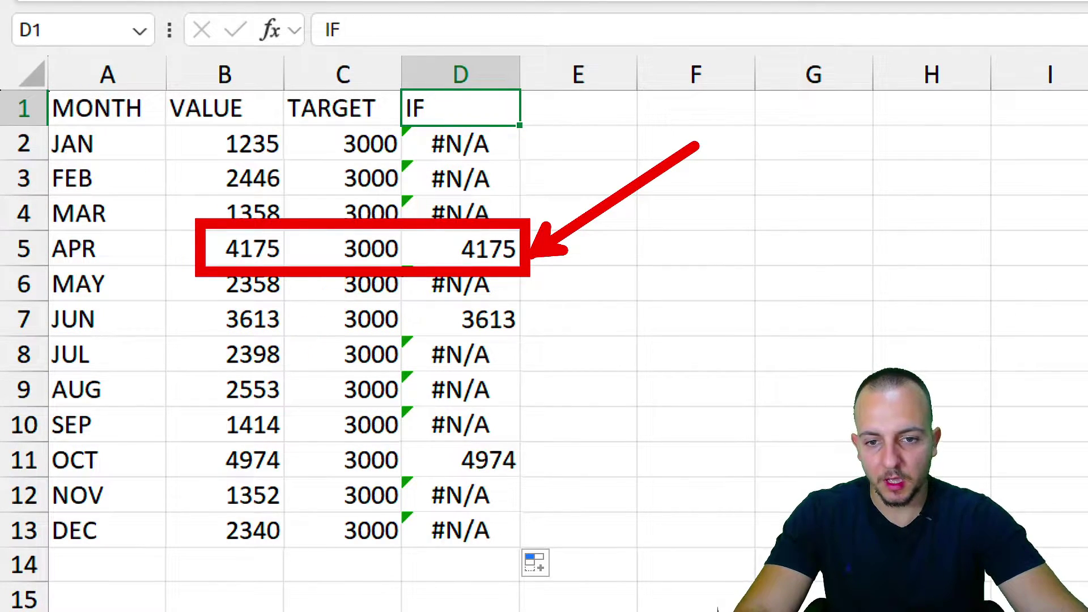
drag(444, 221, 535, 275)
key(ctrl+z)
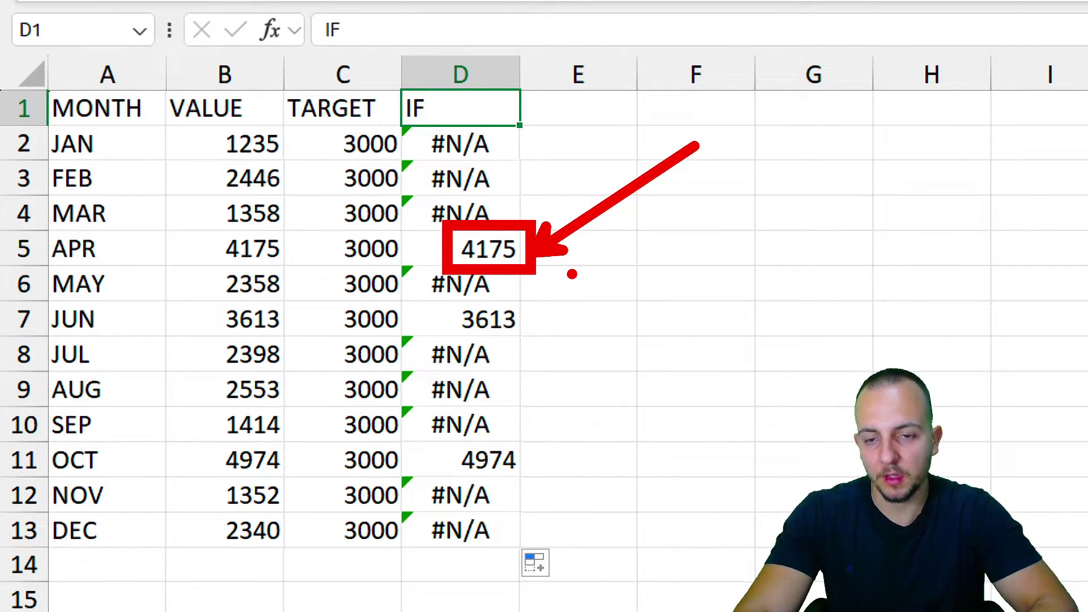
key(Escape)
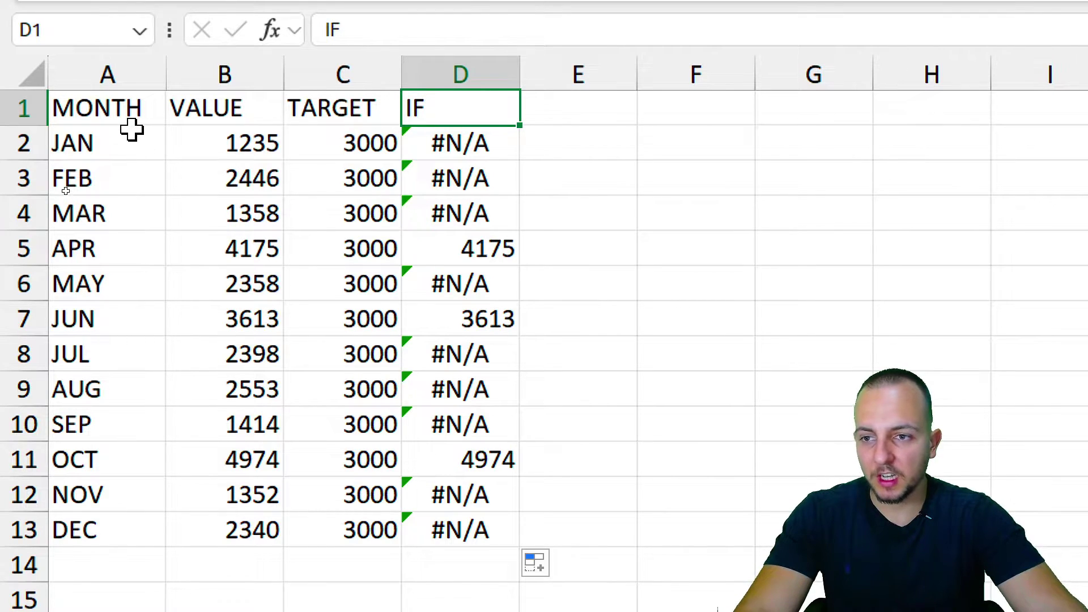
Insert a clustered column chart from the MONTH and VALUE data in A1:B13.
drag(129, 111, 190, 516)
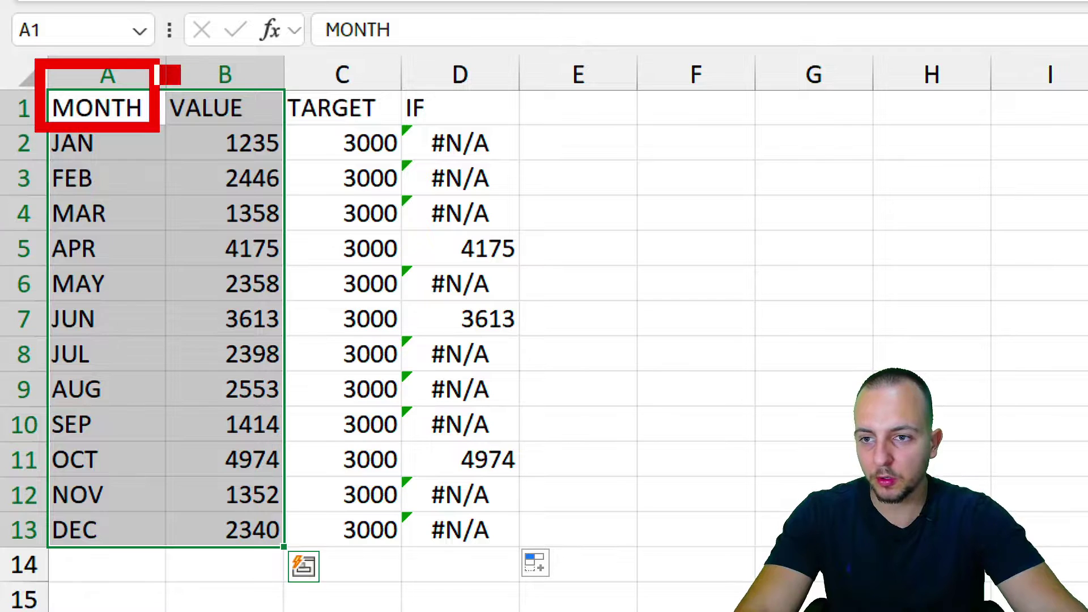
drag(127, 107, 247, 494)
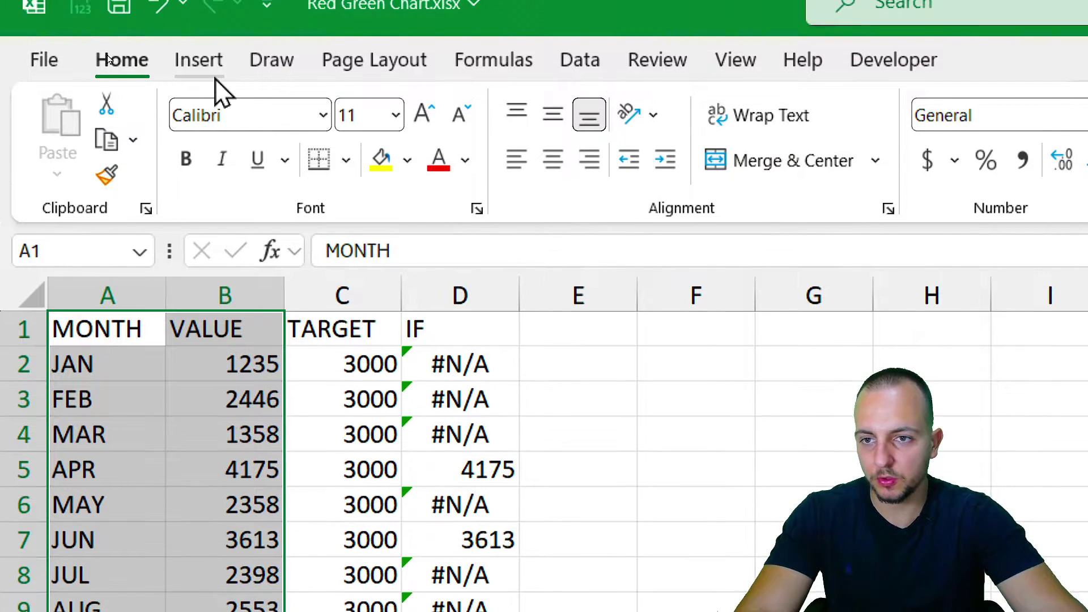
click(199, 61)
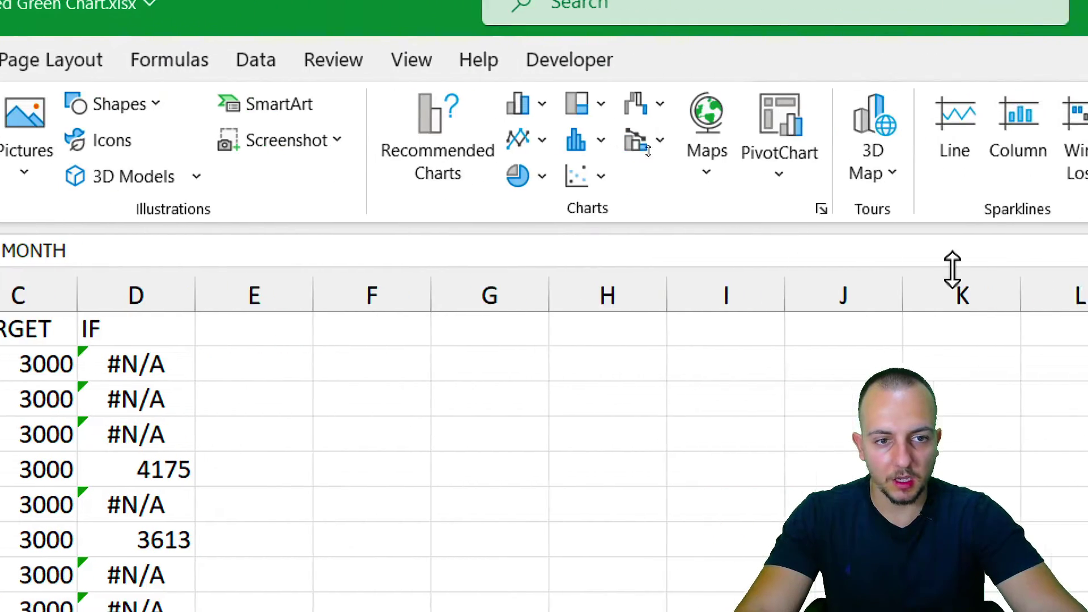
click(440, 105)
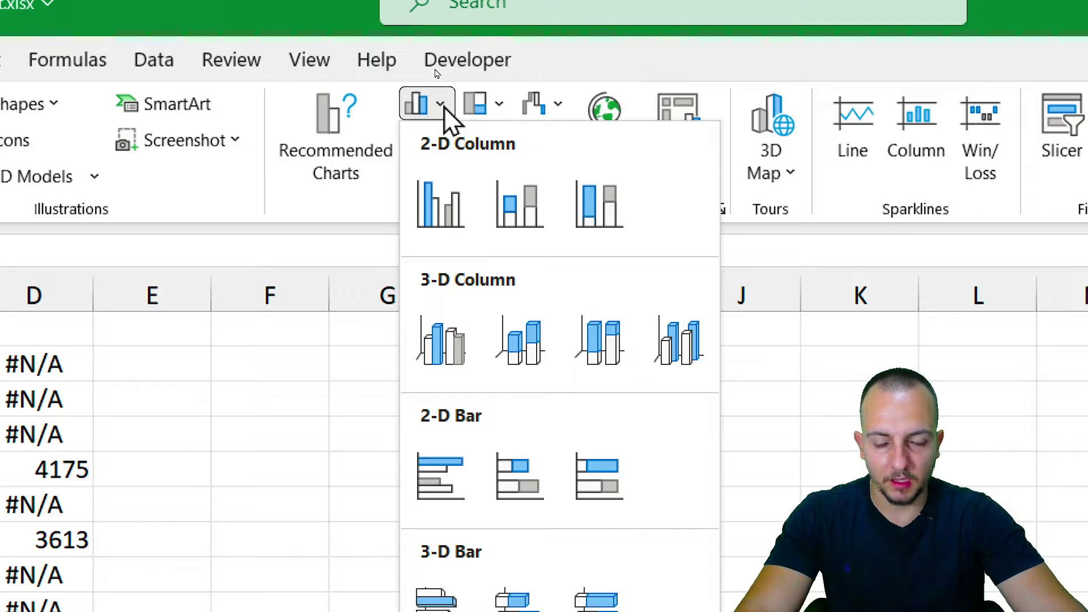
click(441, 215)
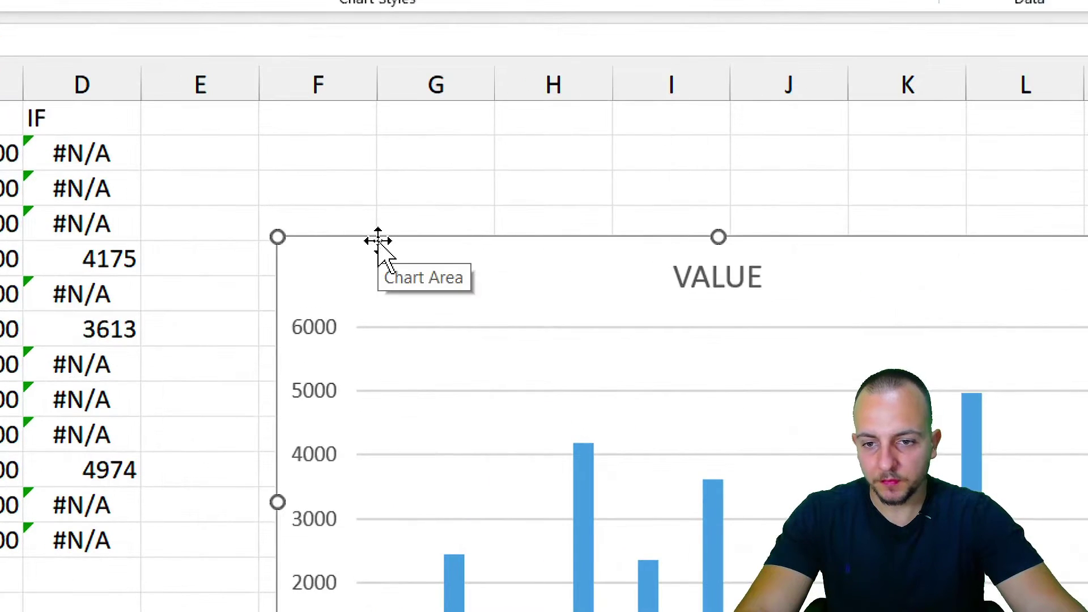
Move the chart beside the table near E1 and enlarge it.
drag(377, 239, 349, 198)
drag(321, 155, 271, 118)
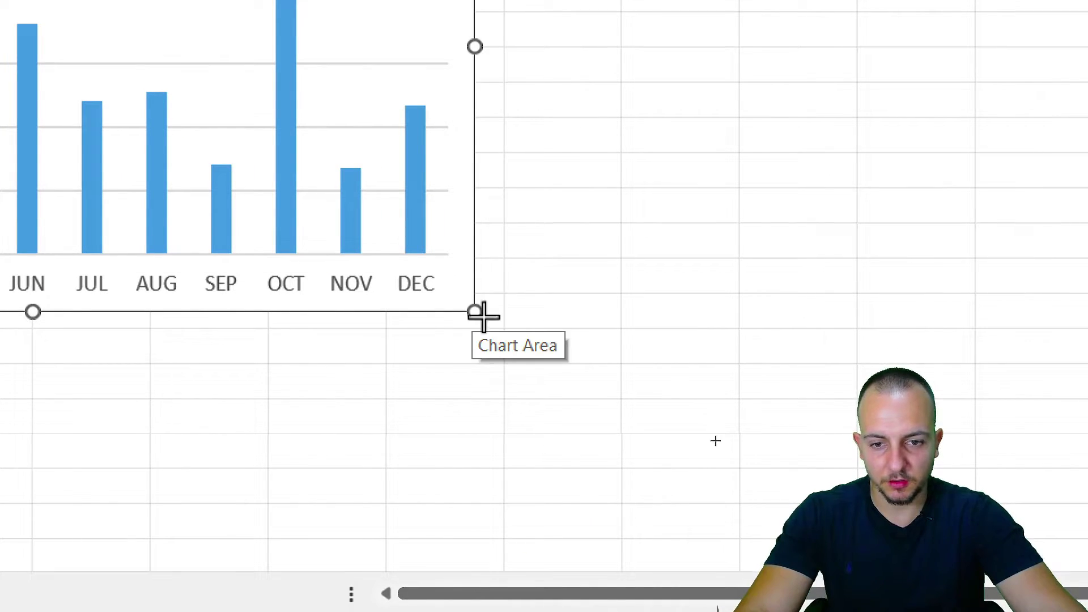
drag(482, 316, 615, 396)
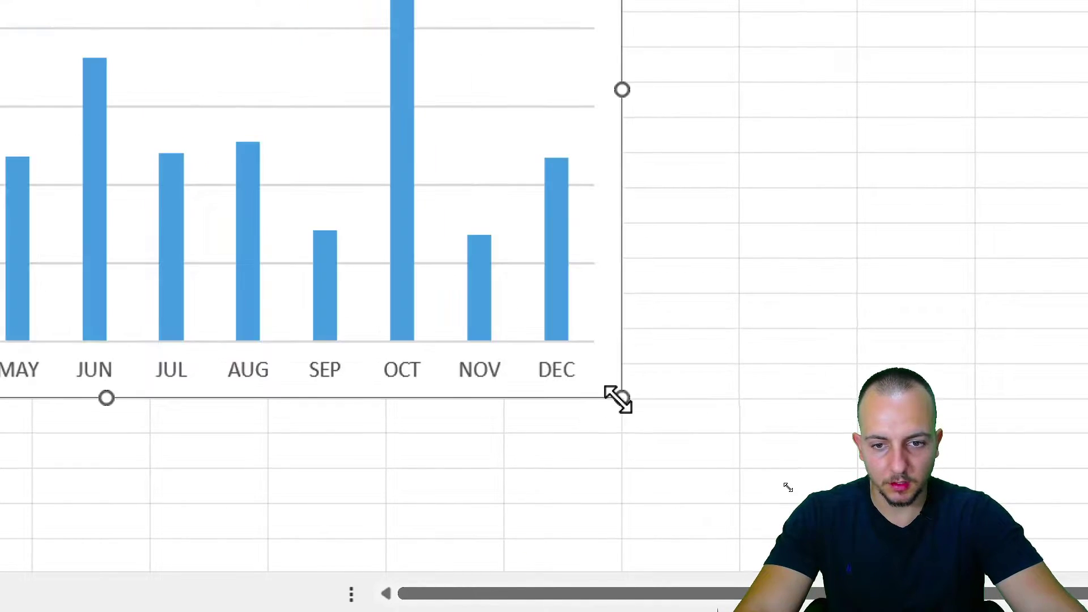
click(471, 547)
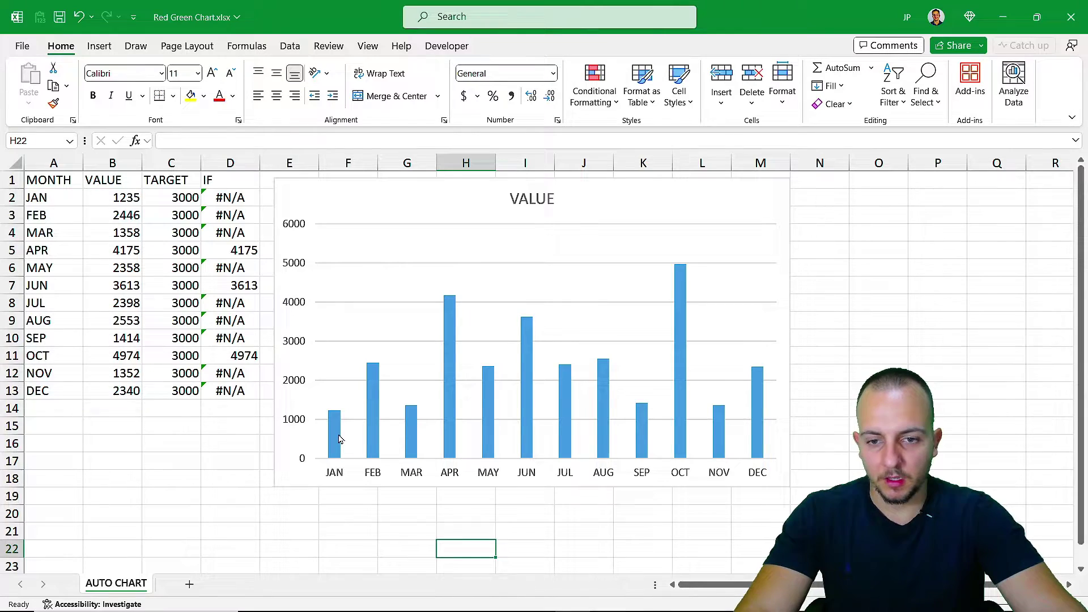
mouse_move(339, 439)
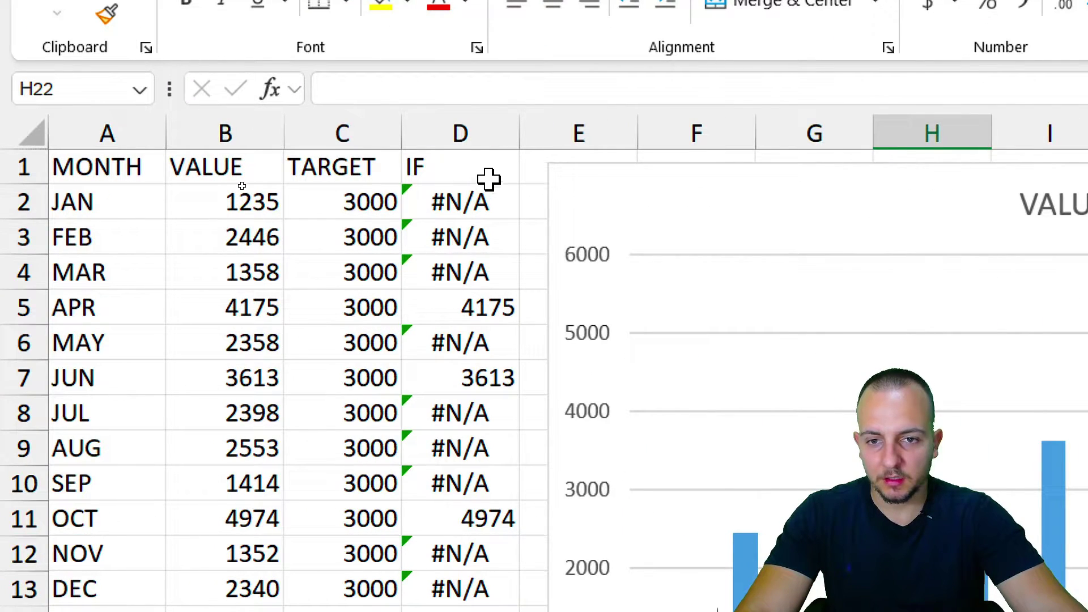
Copy the IF column D1:D13 and paste it into the chart as a second series.
drag(228, 183, 228, 227)
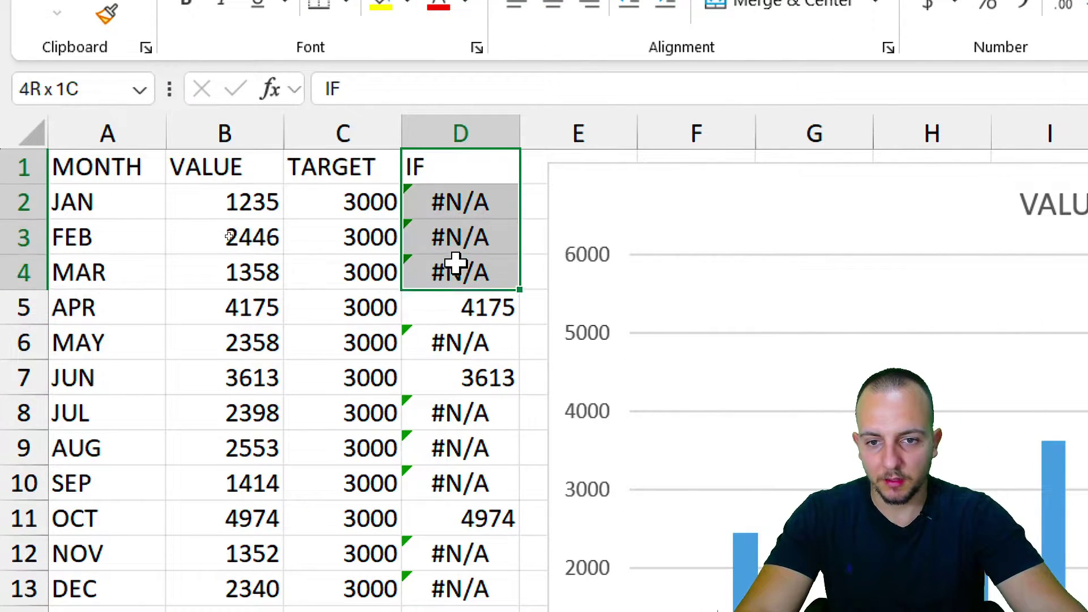
drag(456, 262, 454, 586)
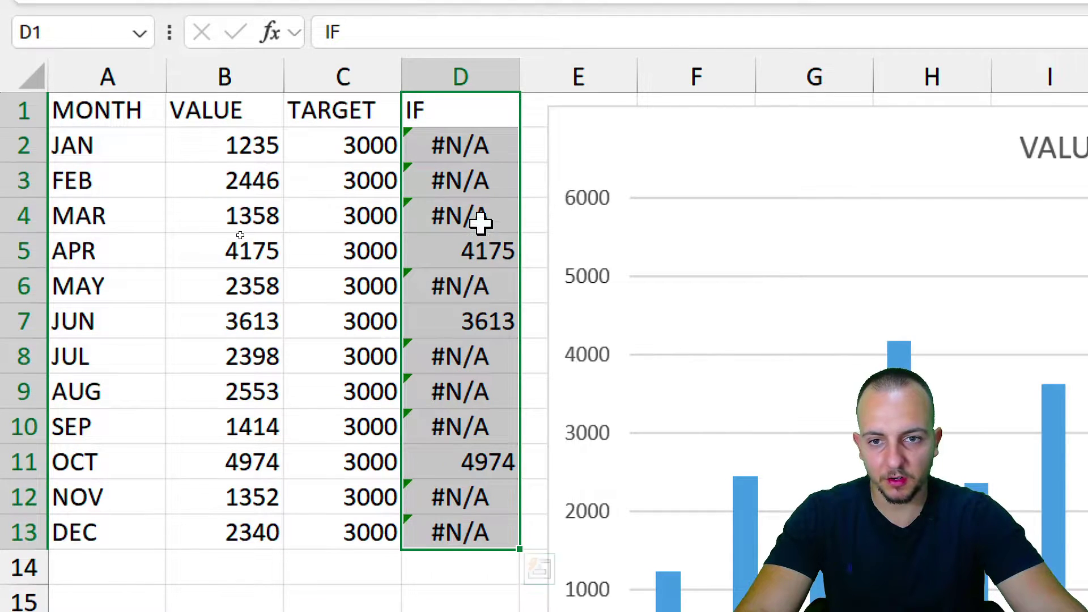
drag(449, 114, 429, 529)
key(ctrl+c)
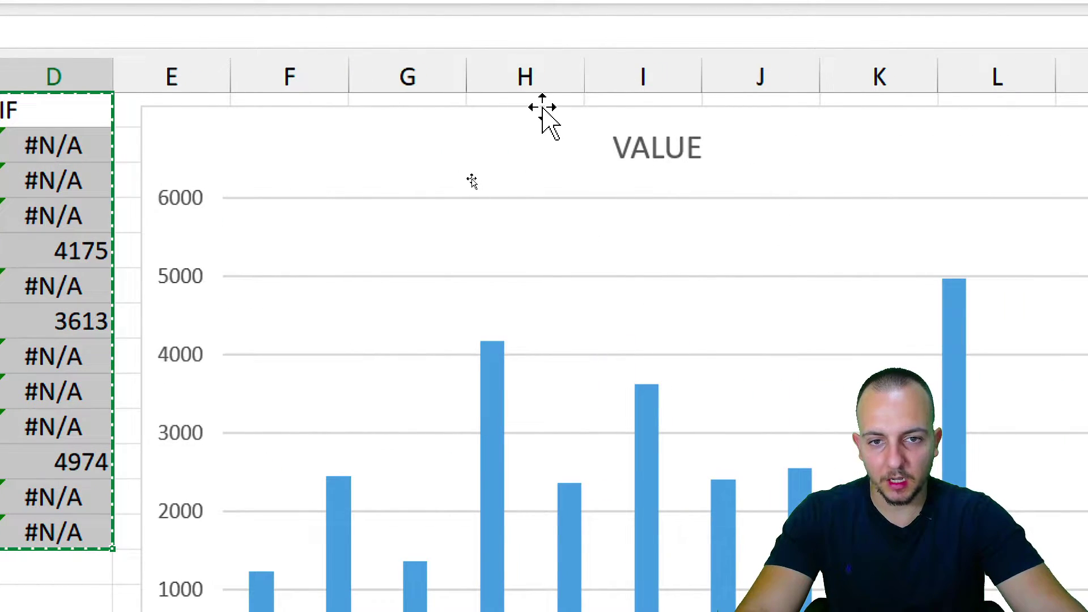
click(514, 108)
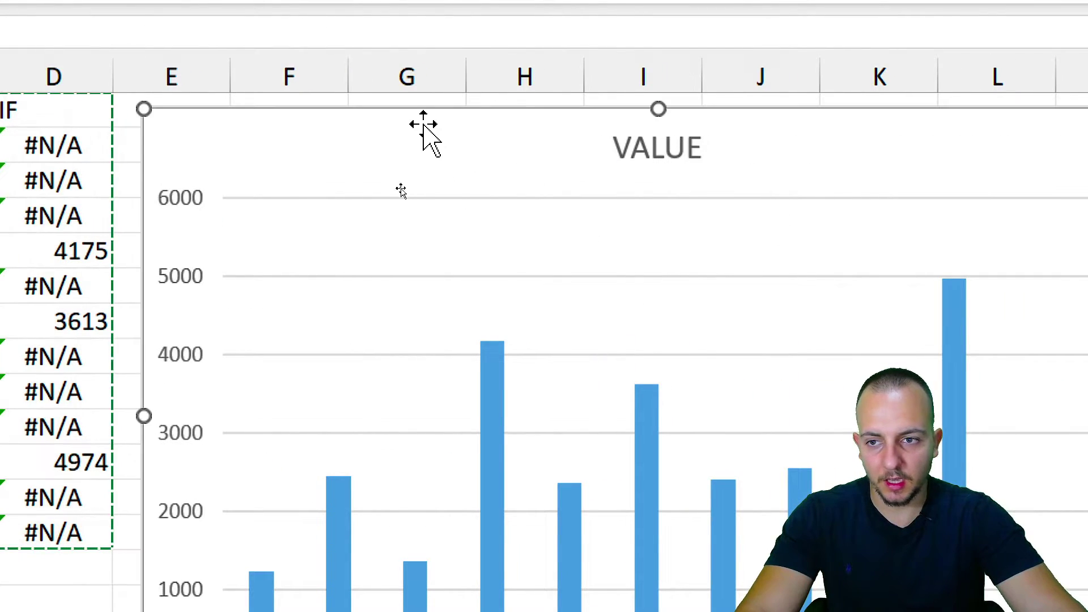
key(ctrl+v)
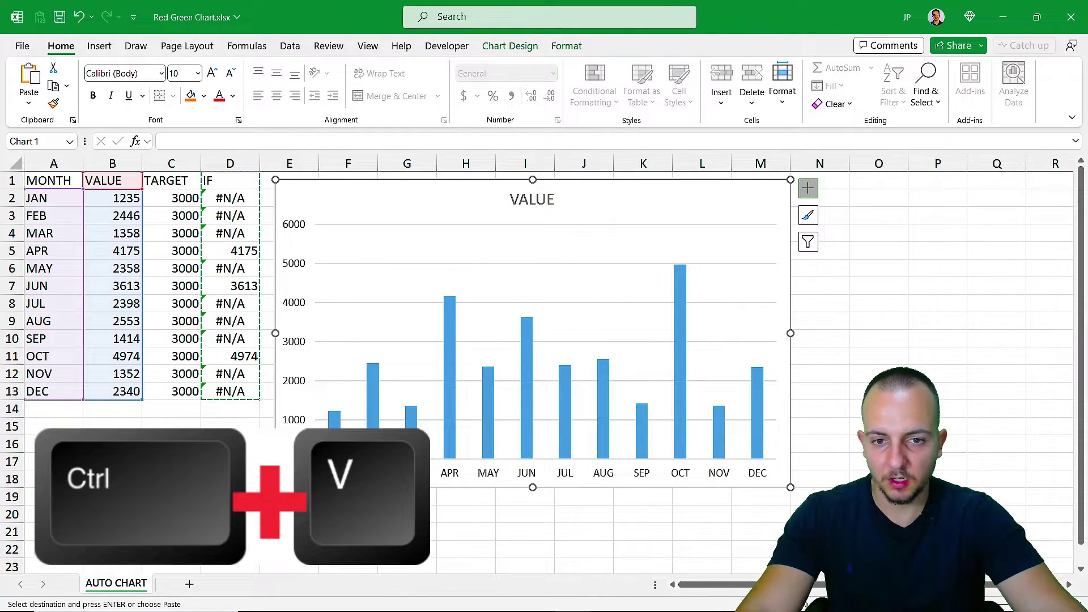
key(ctrl+v)
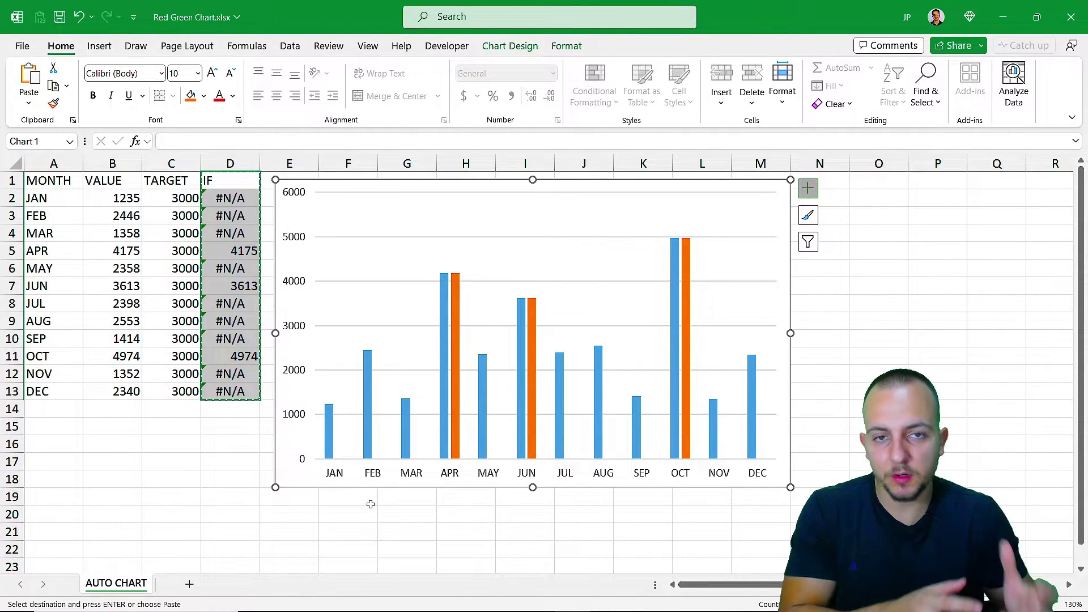
Open Format Data Series for the orange IF bars.
key(Escape)
key(Escape)
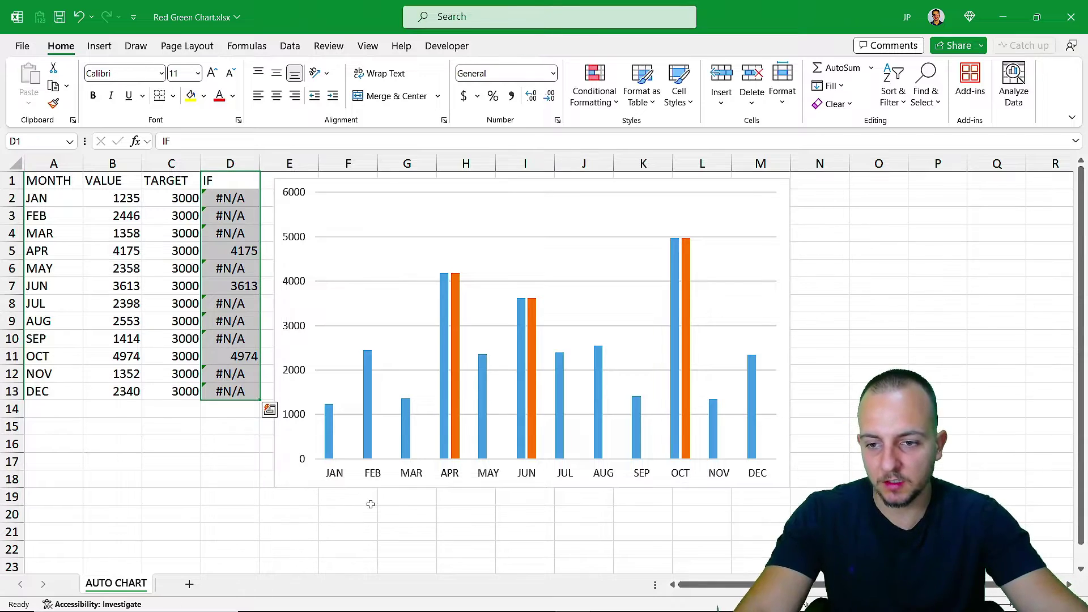
click(422, 504)
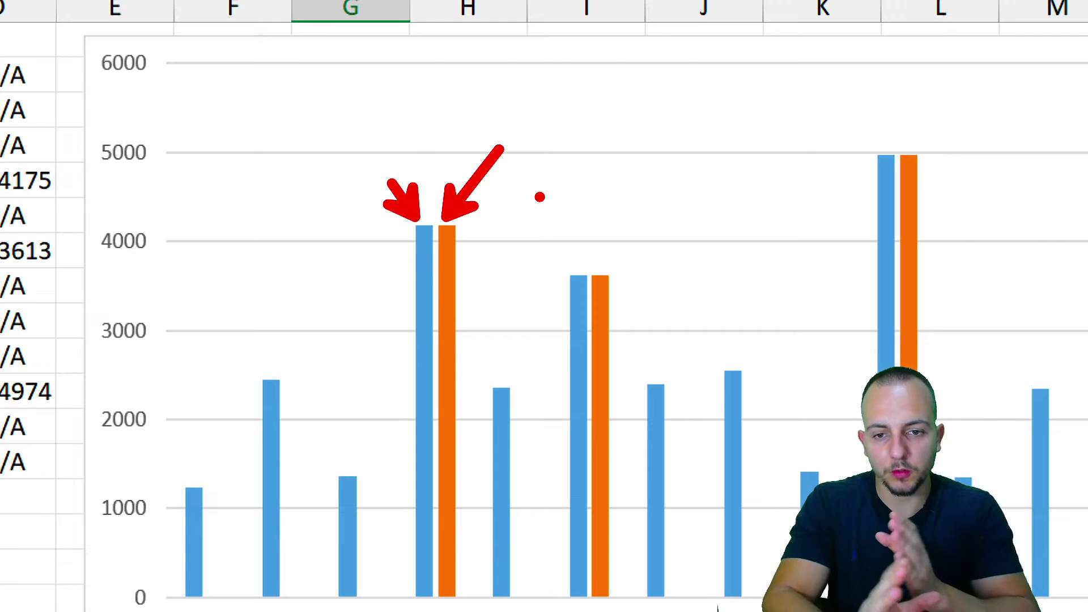
right_click(450, 236)
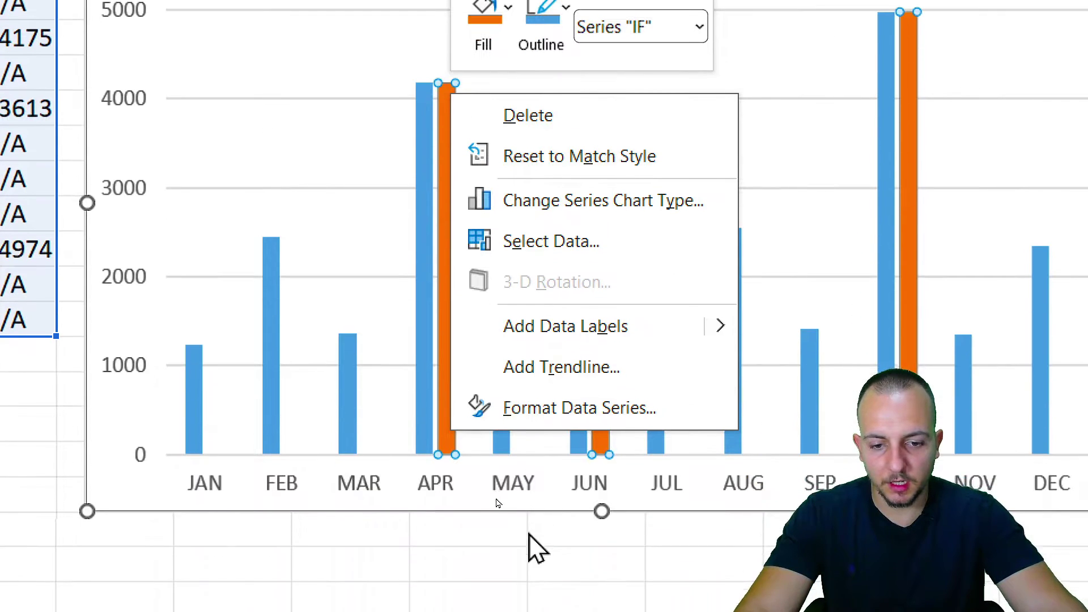
click(546, 418)
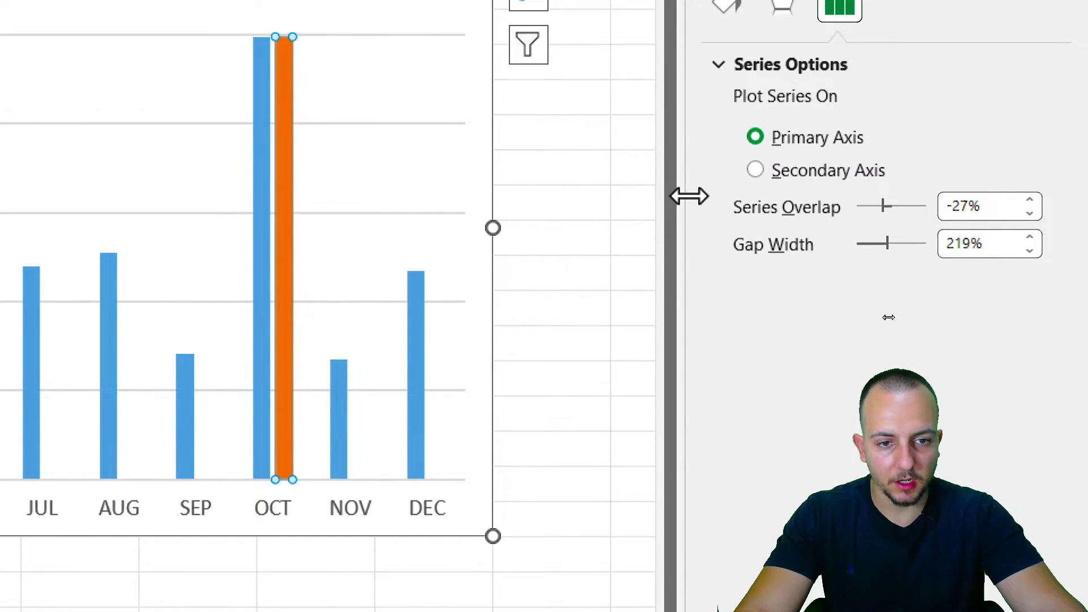
Set the IF series overlap to 100% and reduce the gap width to widen the columns.
drag(687, 194, 540, 221)
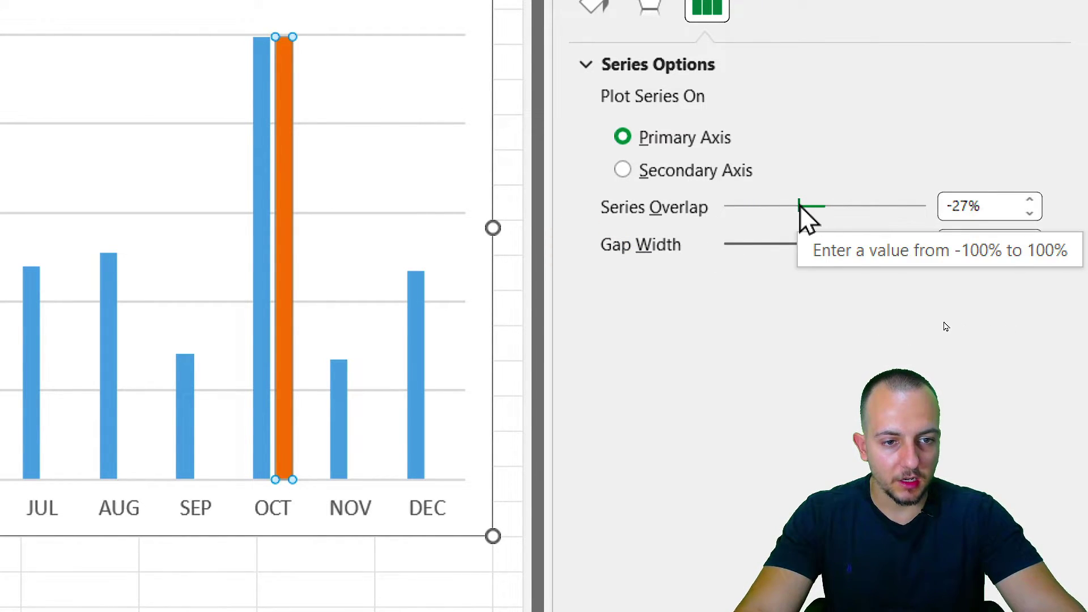
drag(801, 203, 946, 236)
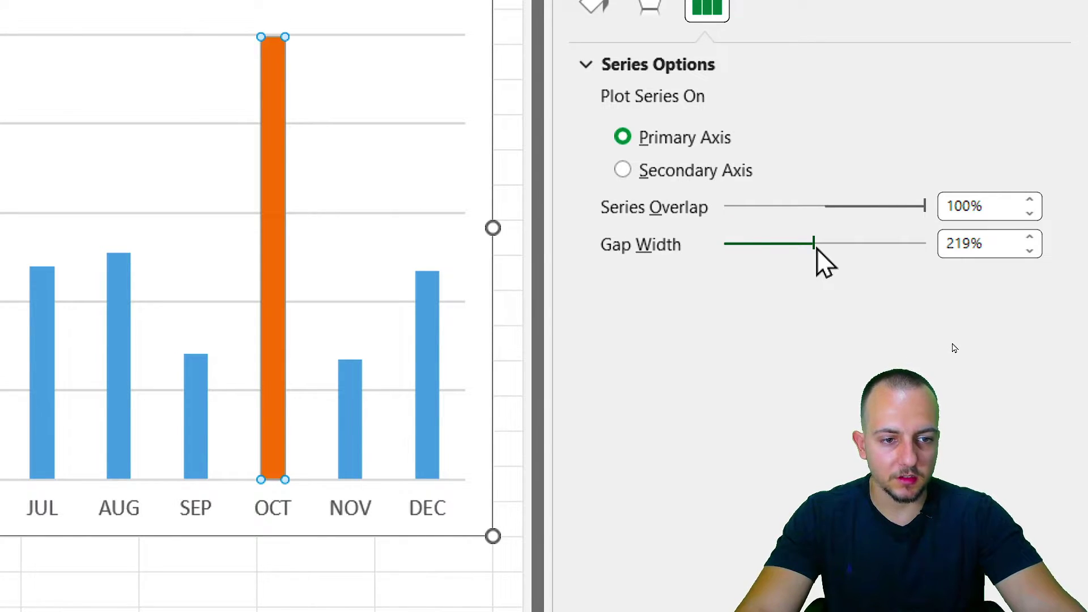
drag(816, 249, 765, 251)
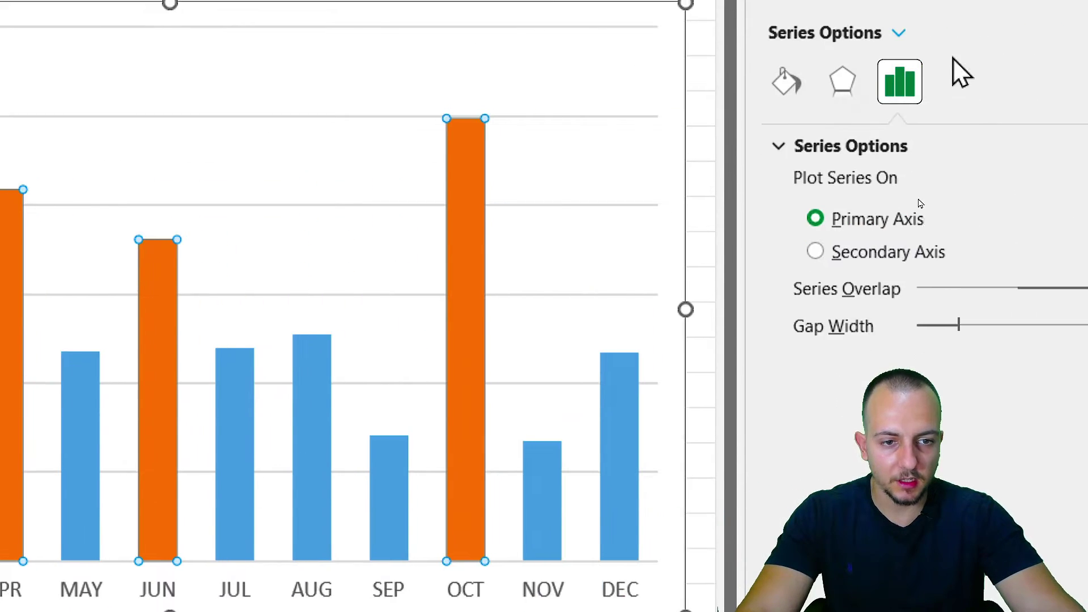
Fill the IF series bars with solid green.
click(796, 172)
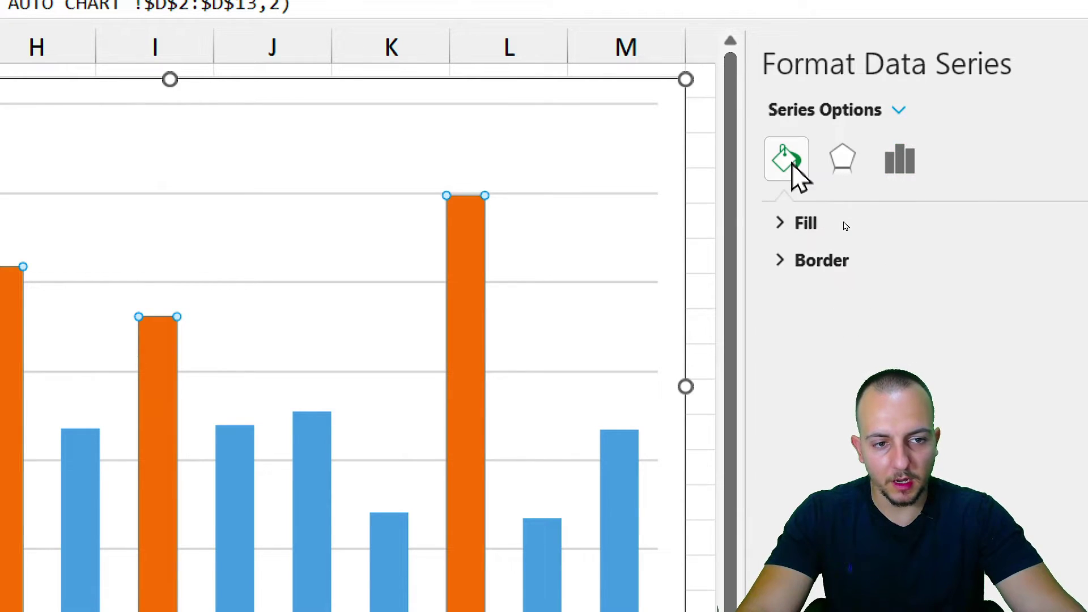
click(821, 224)
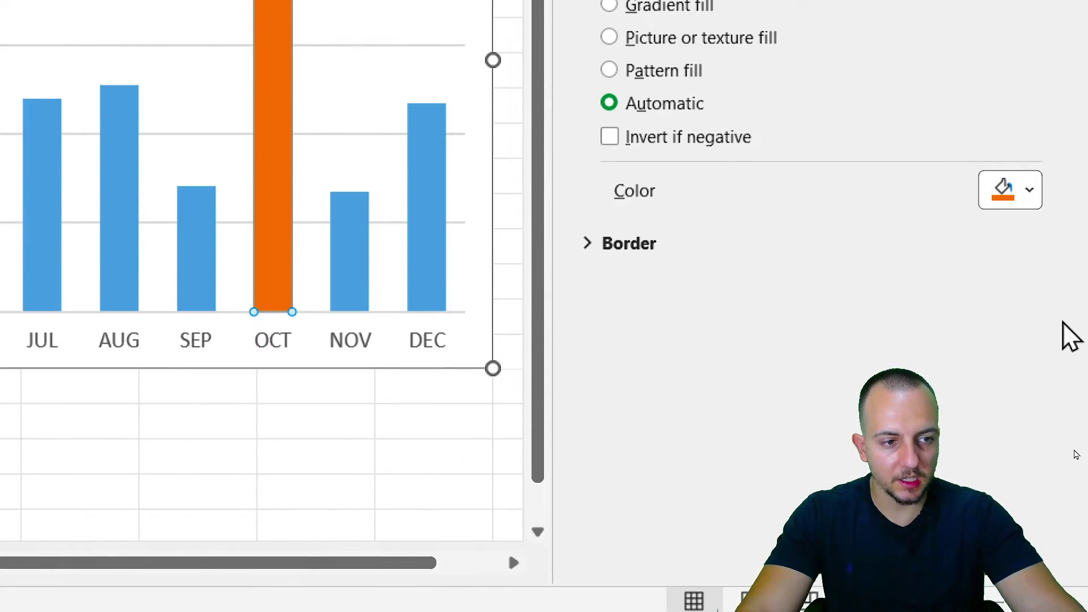
click(1028, 300)
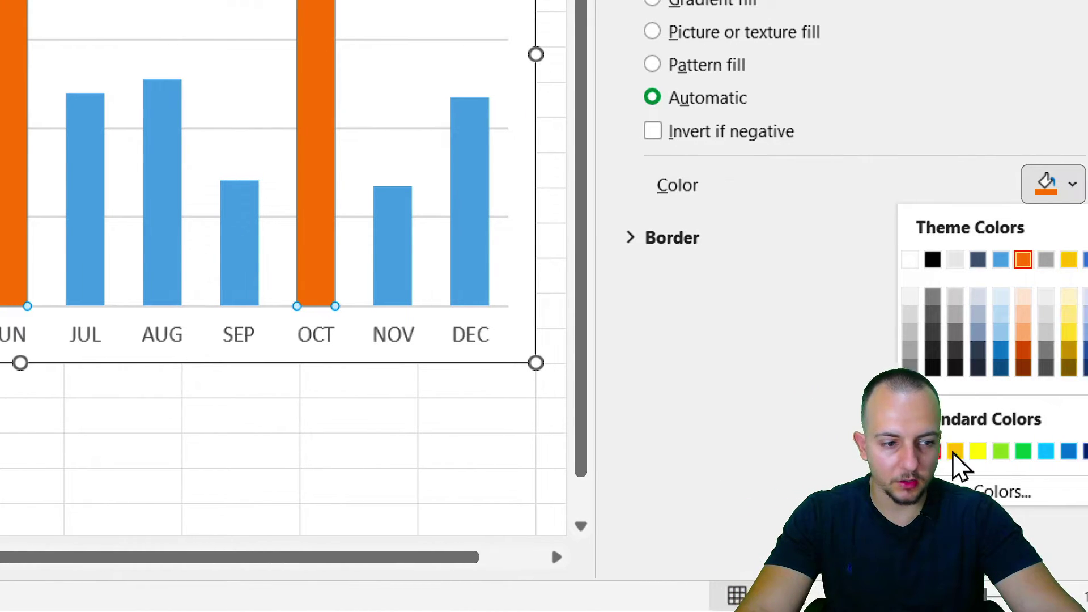
click(1054, 451)
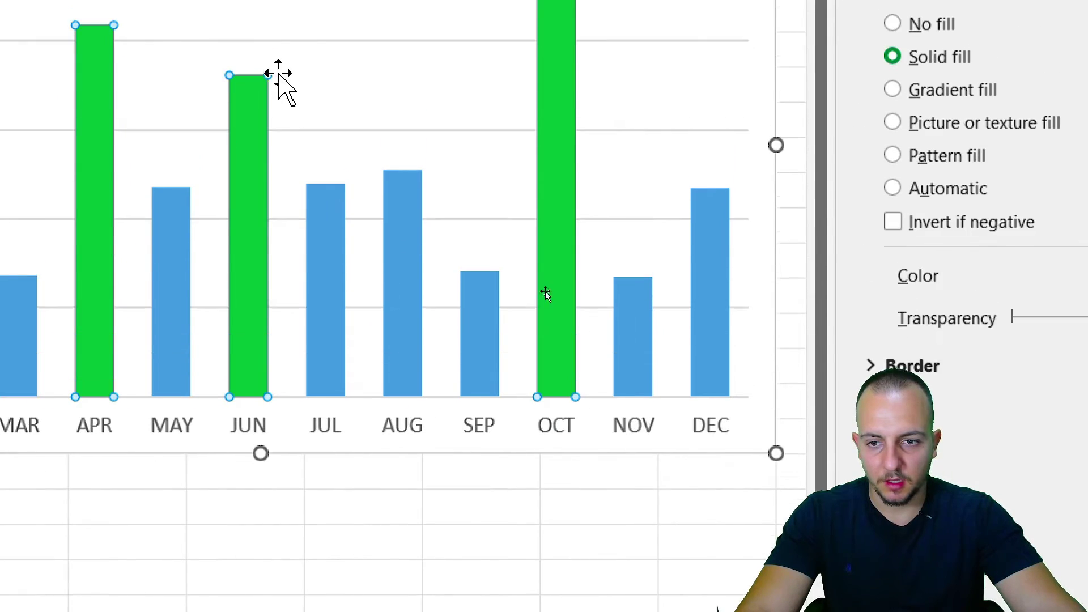
Colour the VALUE series bars red and close the formatting pane.
click(413, 258)
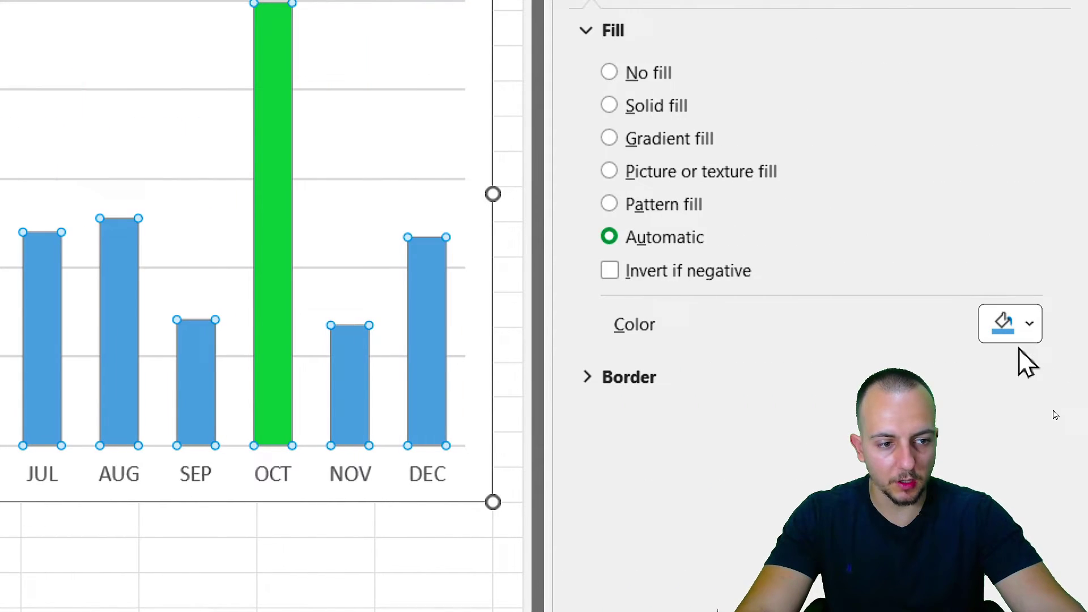
click(1017, 339)
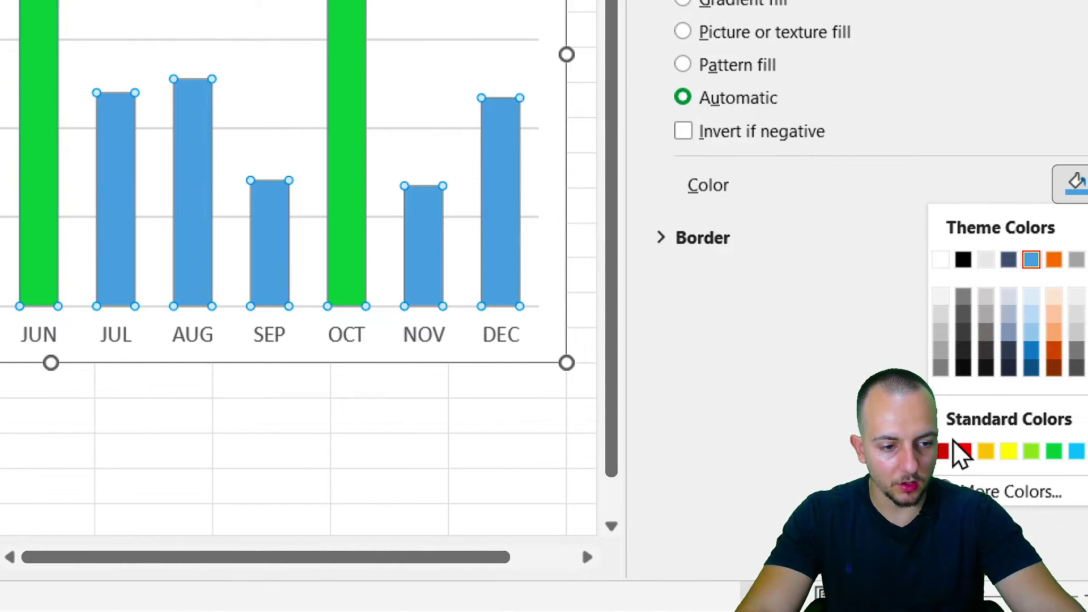
click(1014, 451)
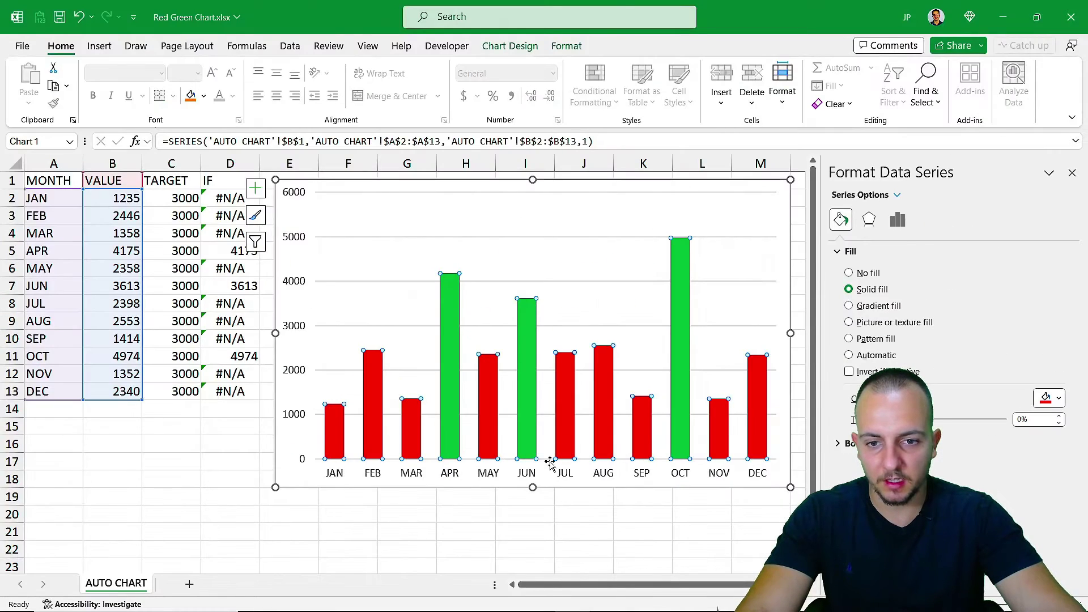
click(255, 187)
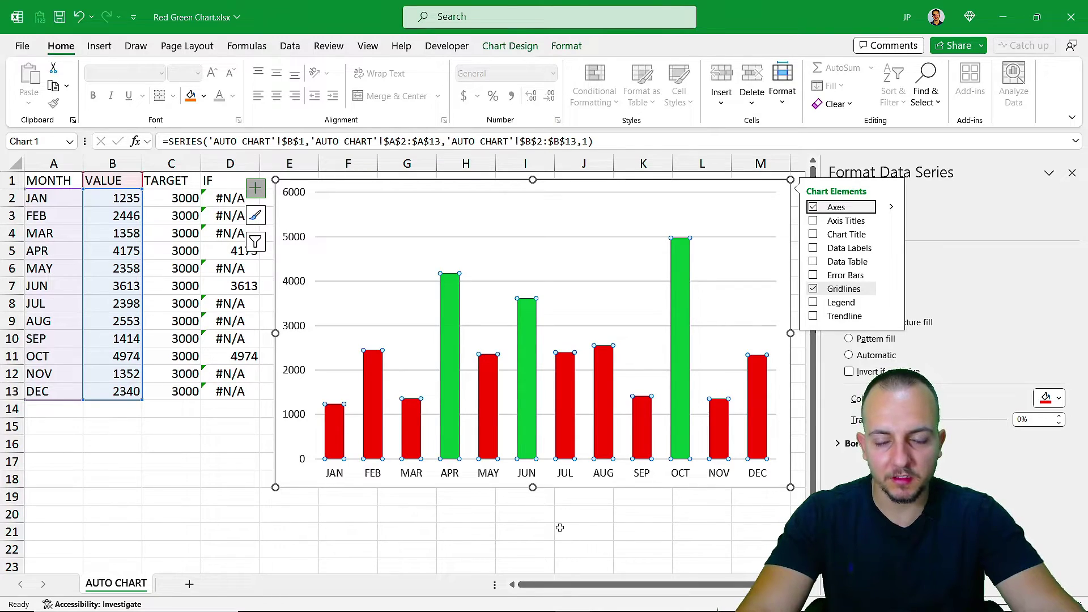
click(1071, 173)
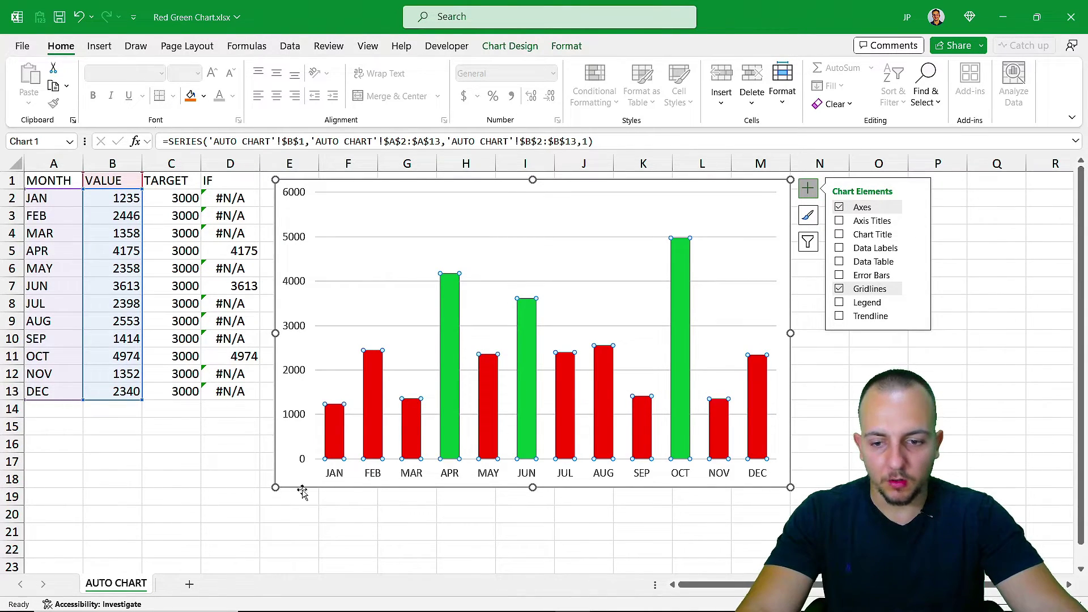
click(230, 495)
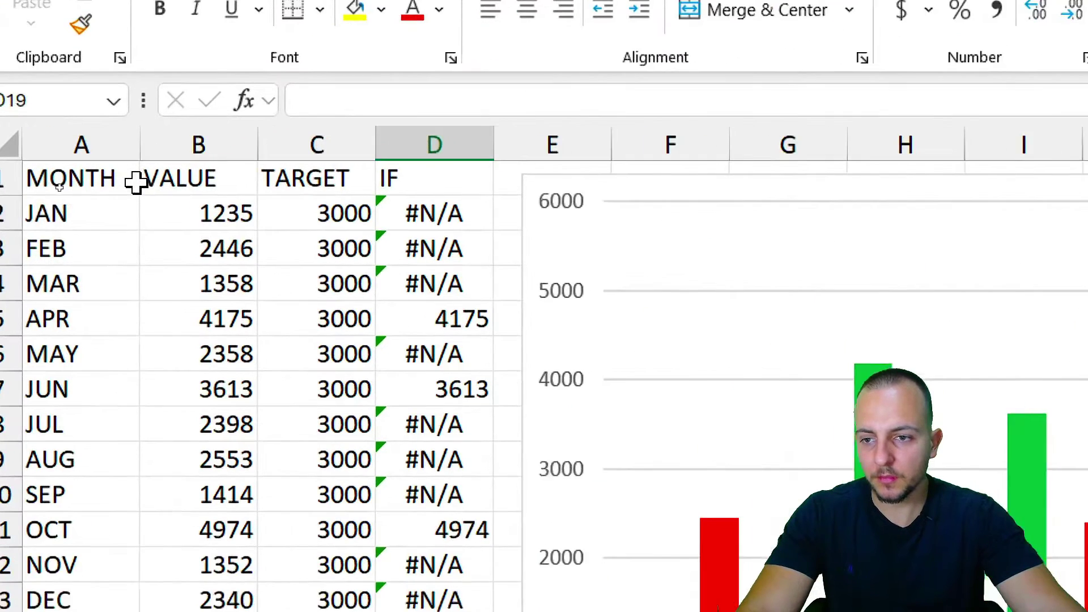
Change February's value in B3 to 4000 so its bar turns green.
drag(68, 215, 235, 216)
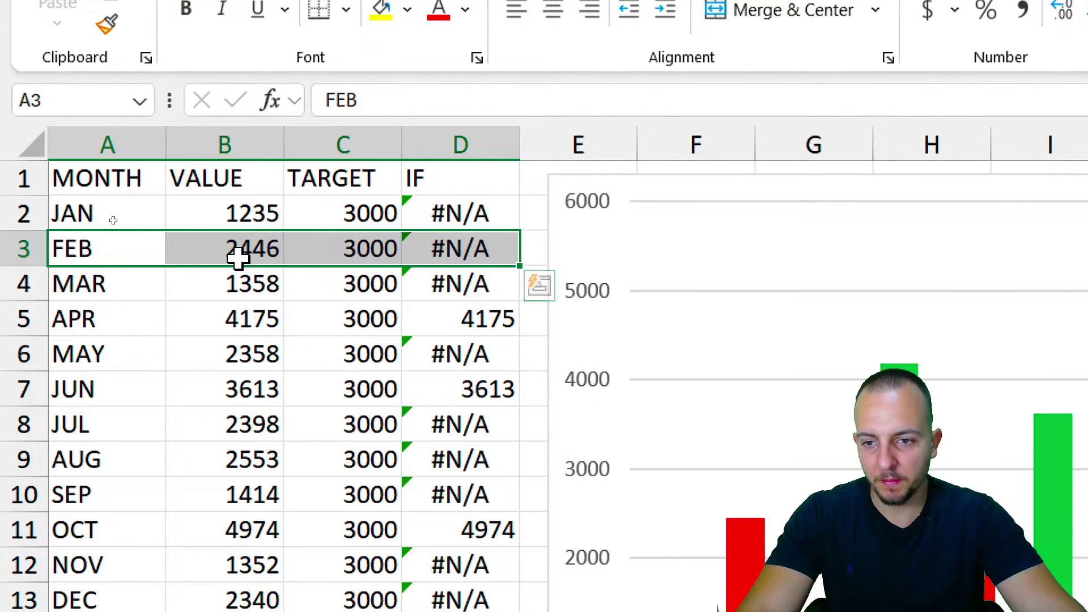
click(187, 253)
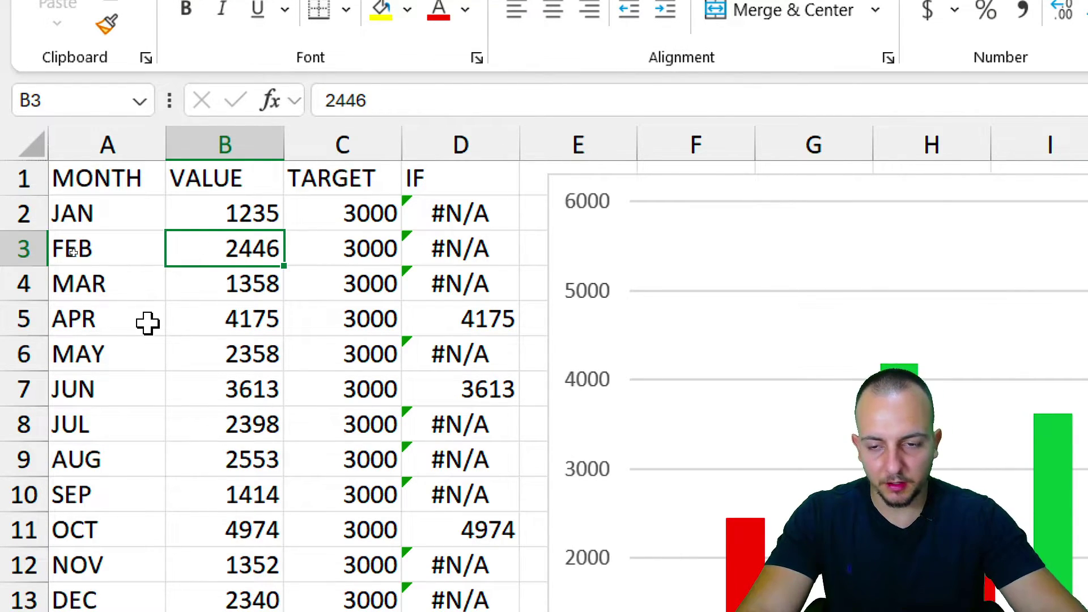
text(4000)
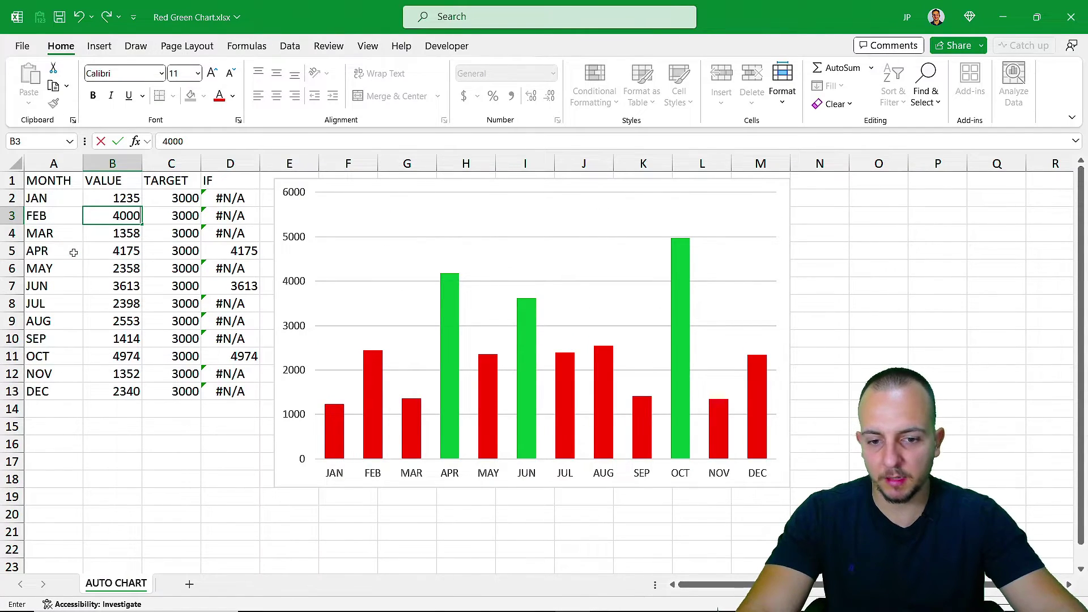
key(Return)
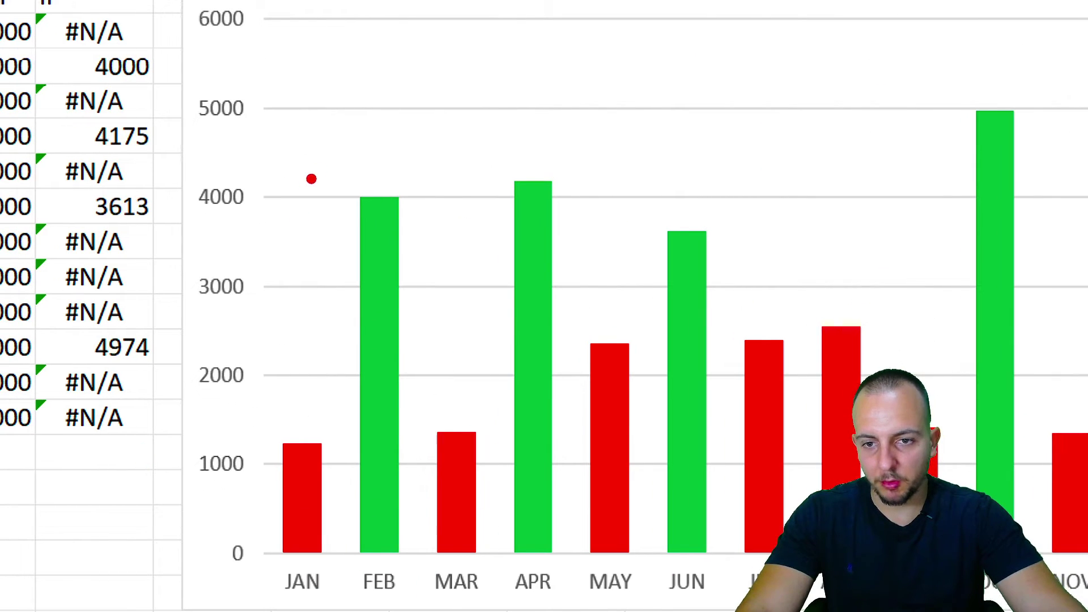
drag(328, 150, 420, 606)
drag(445, 168, 558, 97)
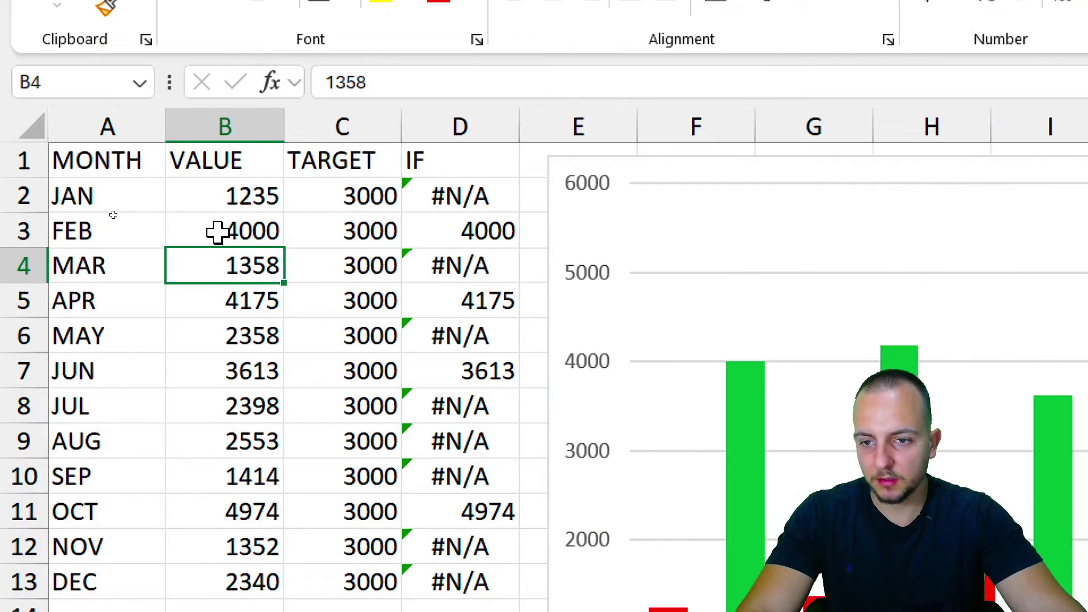
Undo that change and set February's value in B3 to exactly 3000.
drag(218, 230, 338, 221)
key(ctrl+z)
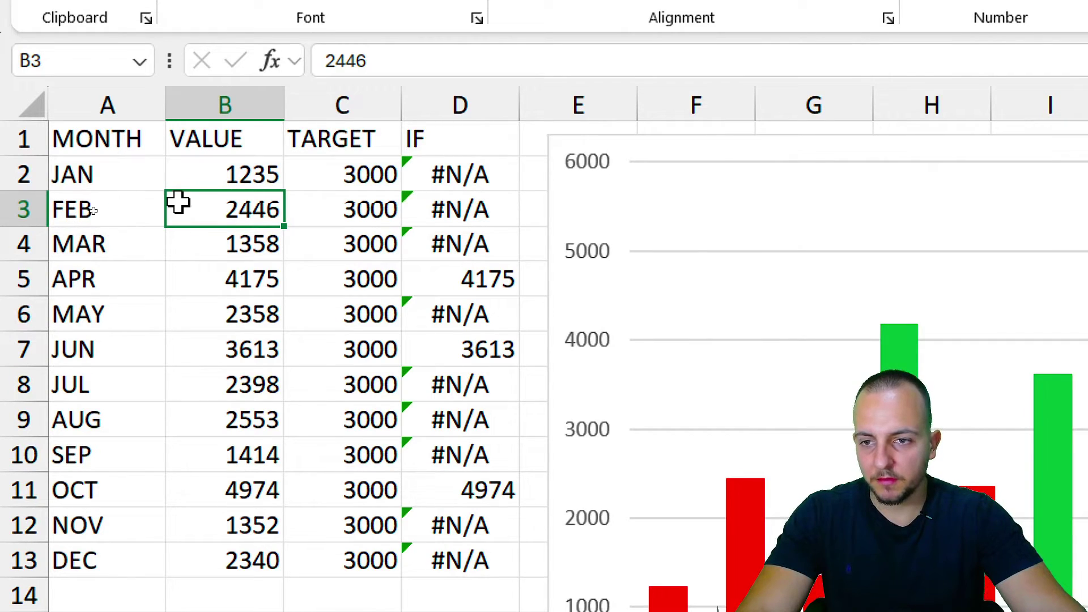
drag(189, 206, 286, 214)
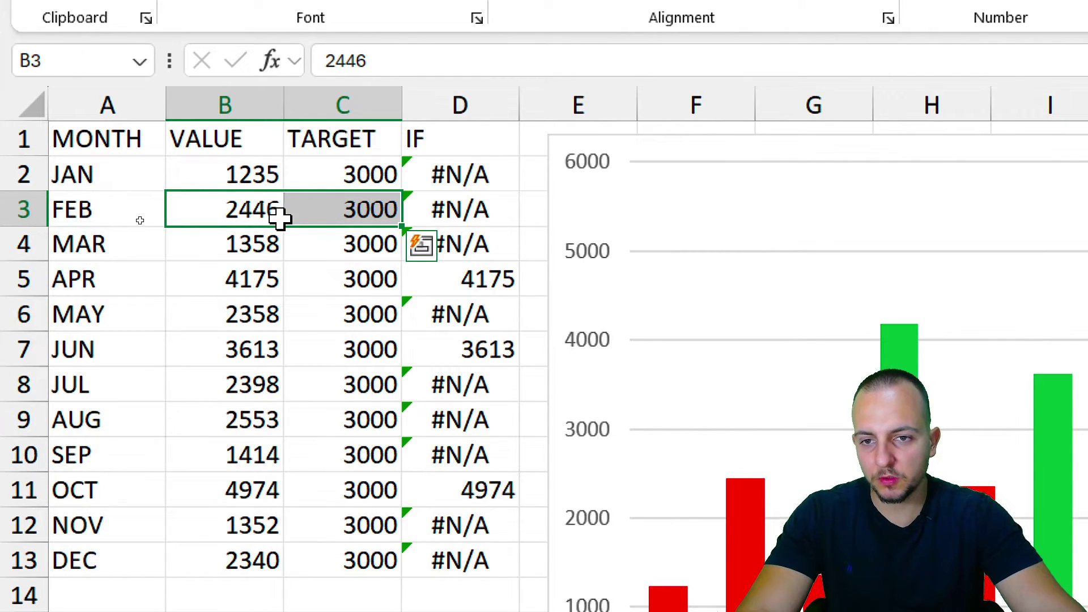
click(236, 211)
drag(146, 216, 340, 218)
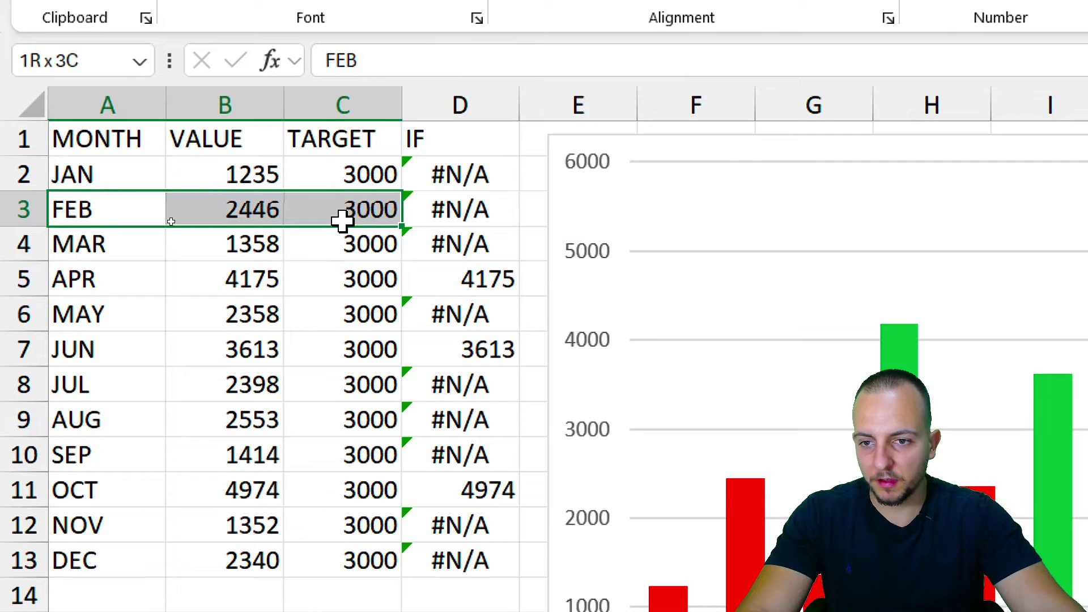
click(265, 221)
text(3000)
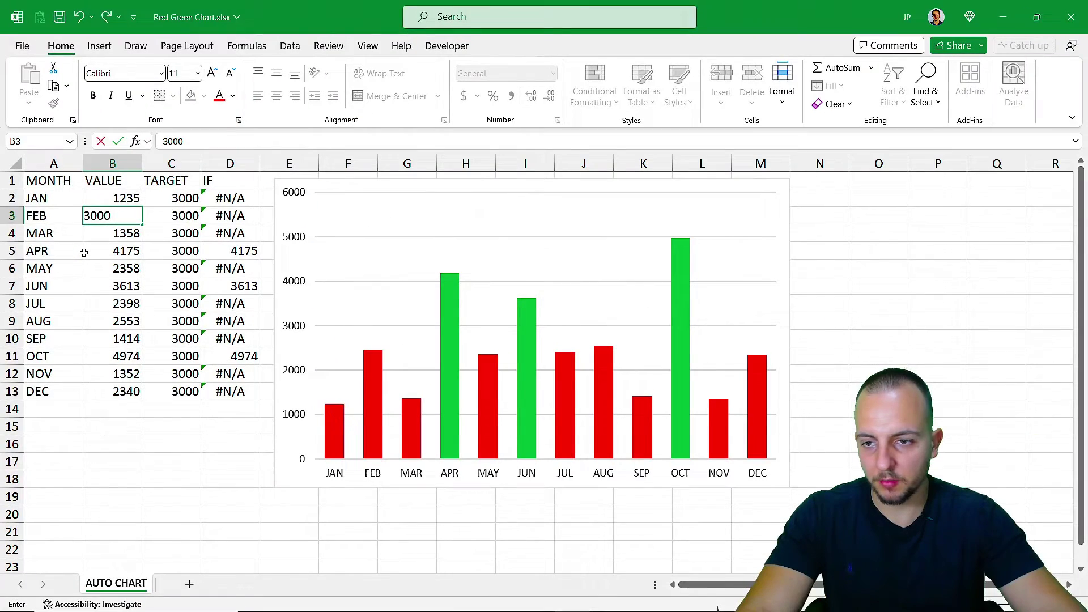
key(Return)
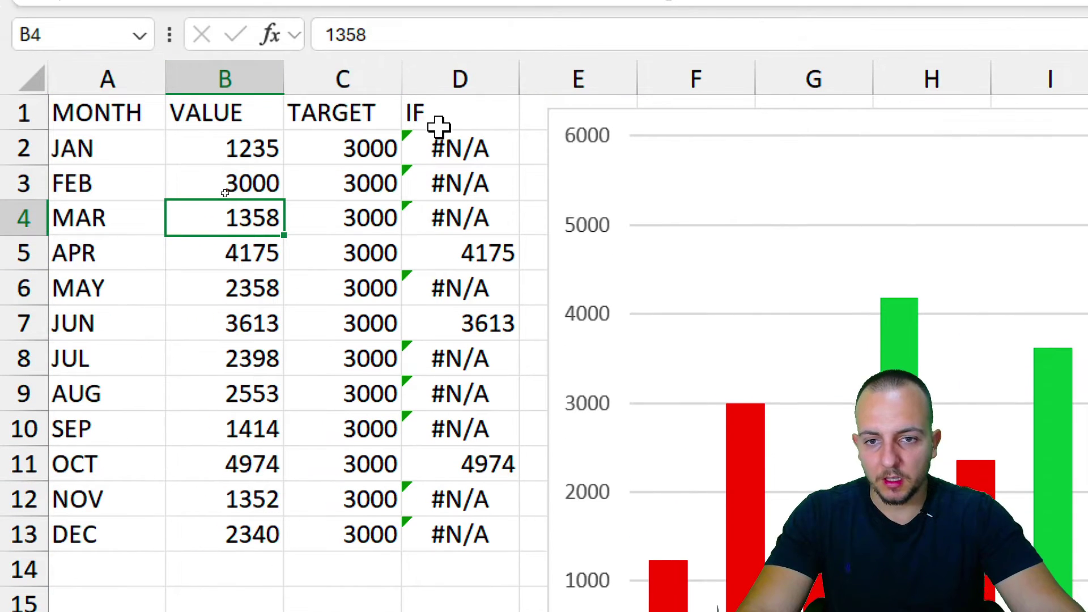
Change the D2 helper formula to =IF(B2>=C2,B2,#N/A) so the target value counts as met.
double_click(470, 150)
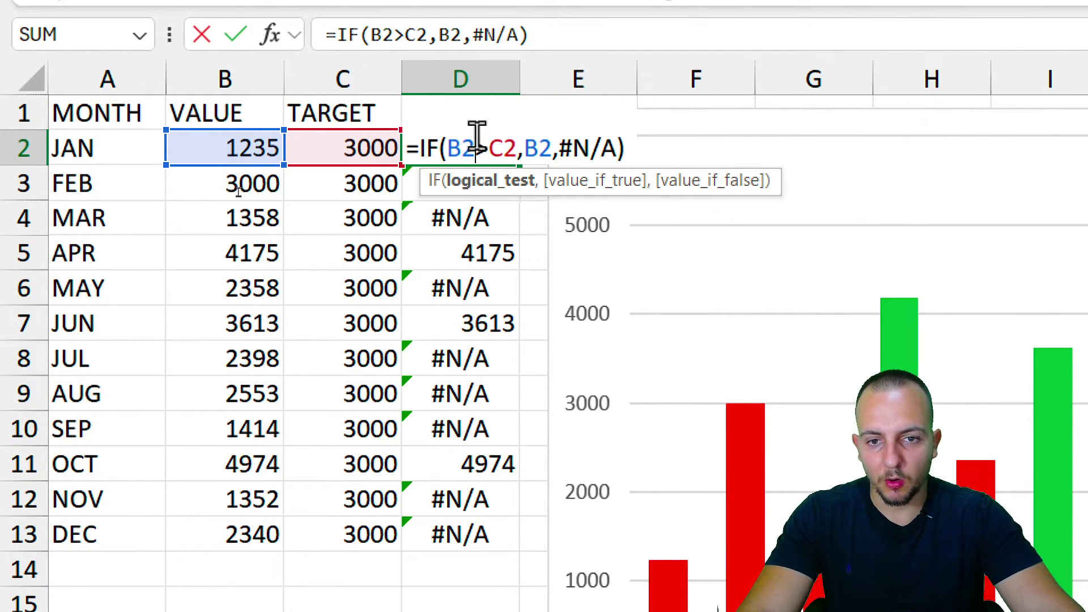
drag(475, 150, 606, 62)
mouse_move(677, 232)
mouse_down()
mouse_move(683, 357)
mouse_move(728, 261)
mouse_move(688, 357)
mouse_move(686, 252)
mouse_move(697, 340)
mouse_up()
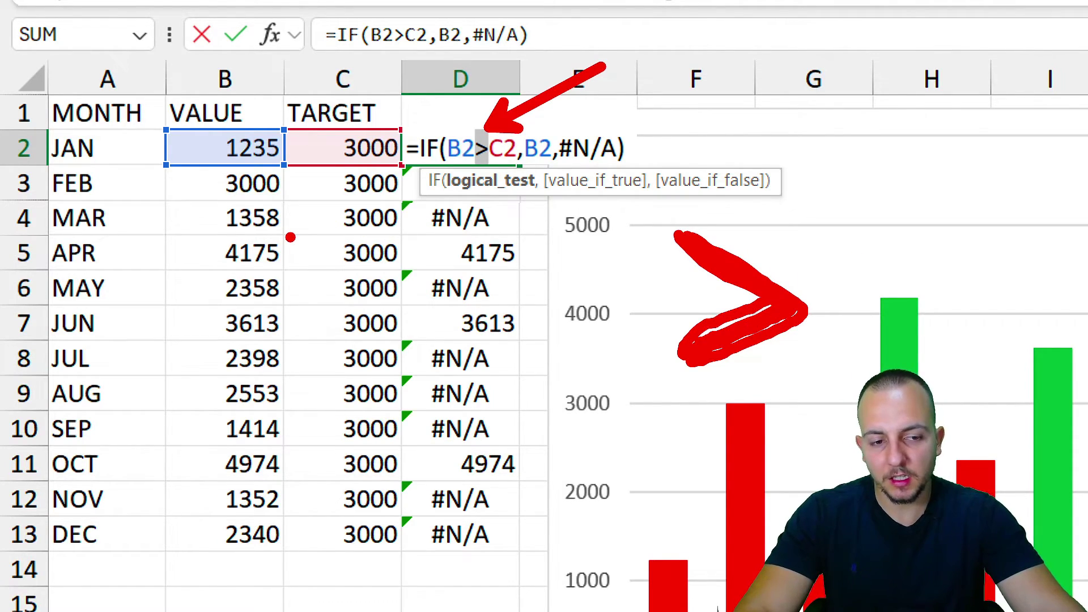
mouse_move(731, 203)
mouse_down()
mouse_move(645, 241)
mouse_move(844, 230)
mouse_move(668, 199)
mouse_up()
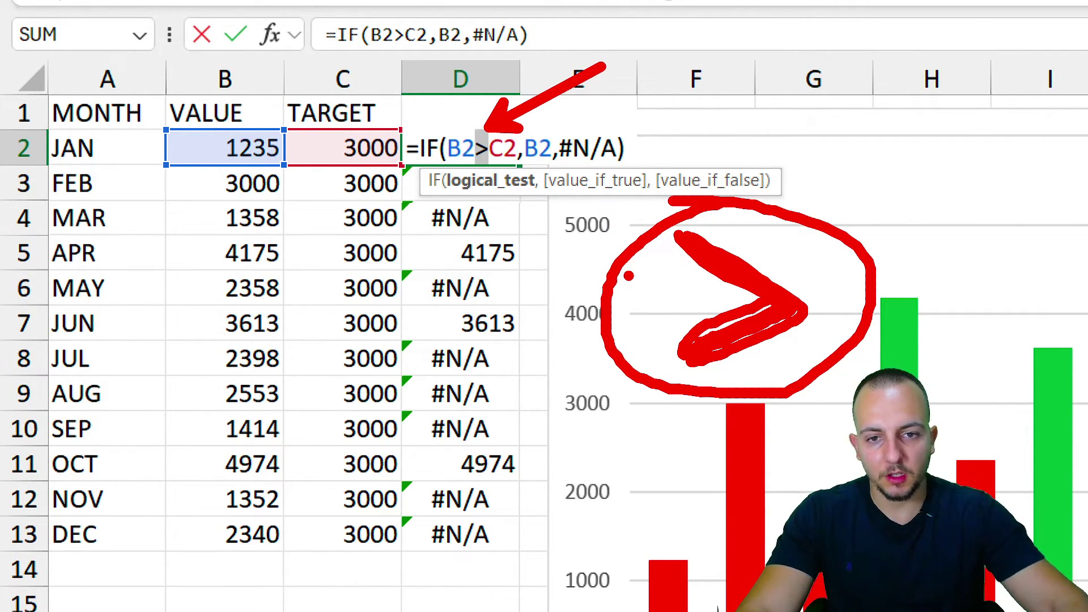
key(Escape)
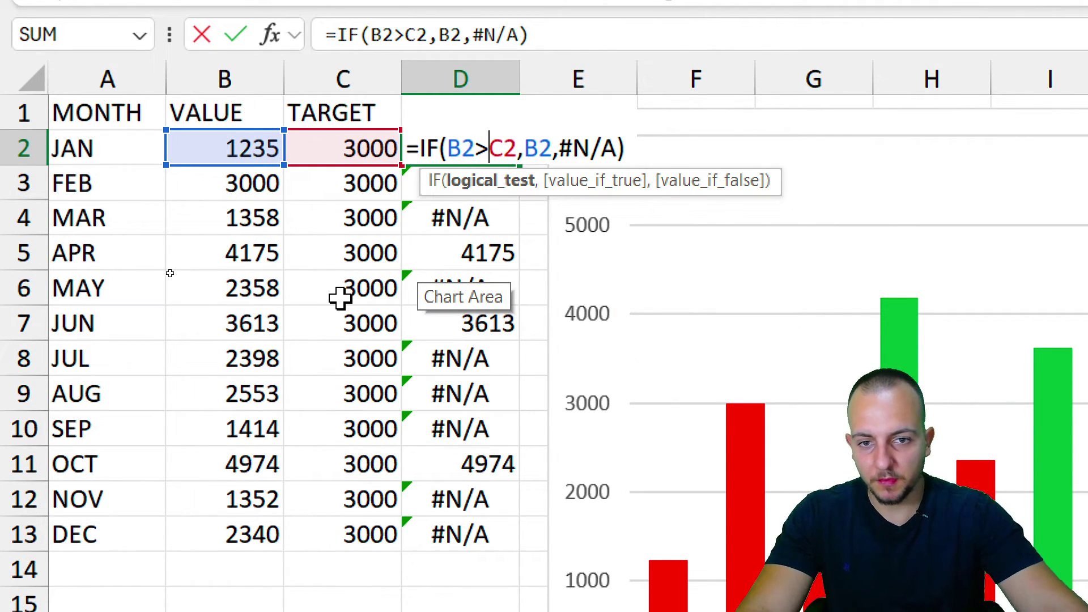
text(=)
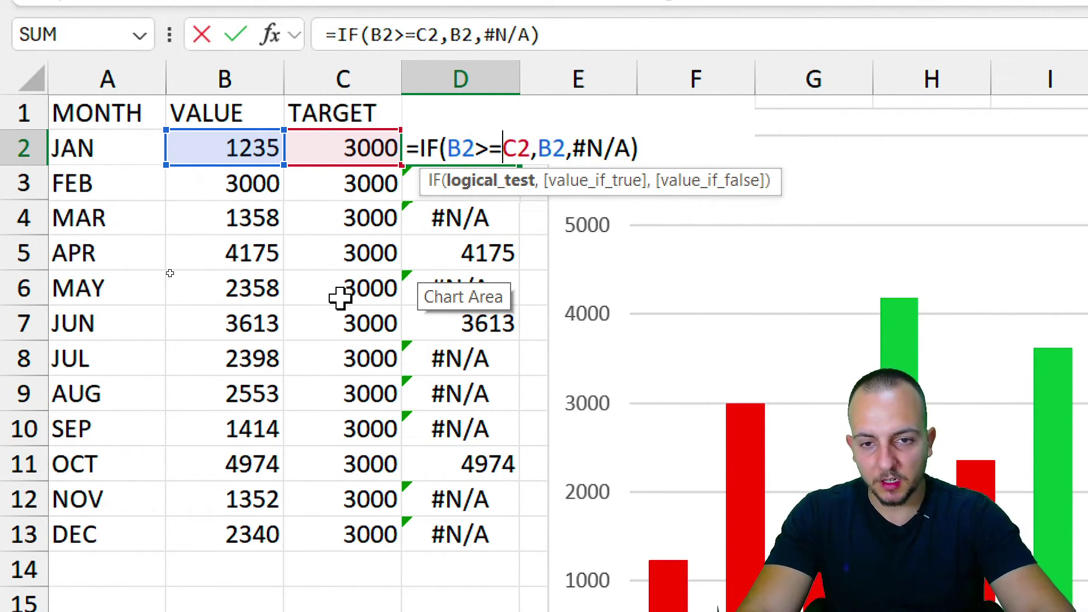
key(Return)
Fill the corrected D2 formula down column D through row 13.
click(498, 146)
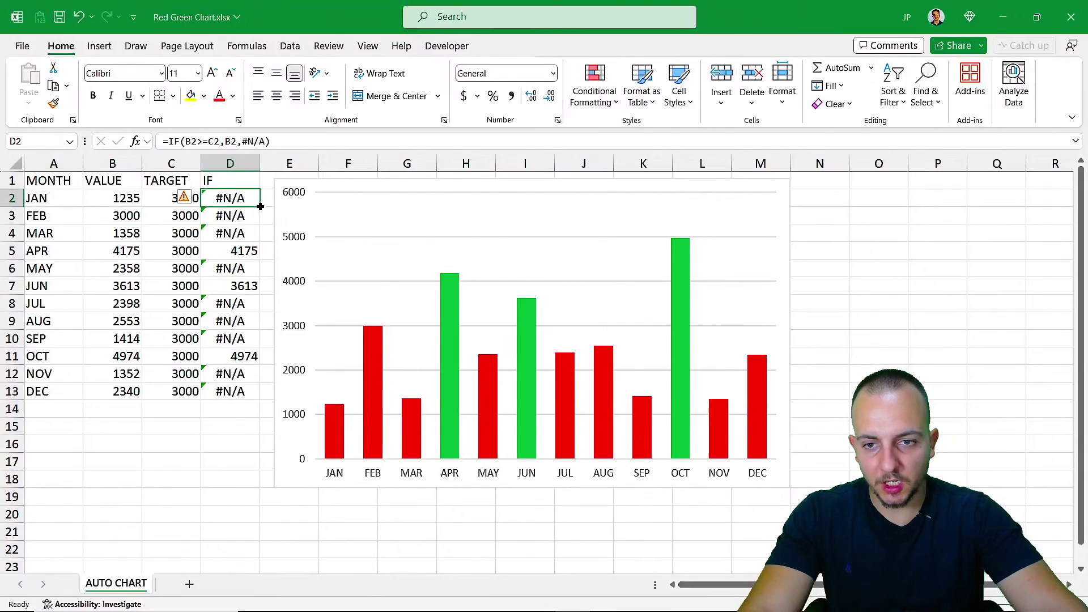
drag(520, 166, 487, 492)
drag(244, 369, 244, 396)
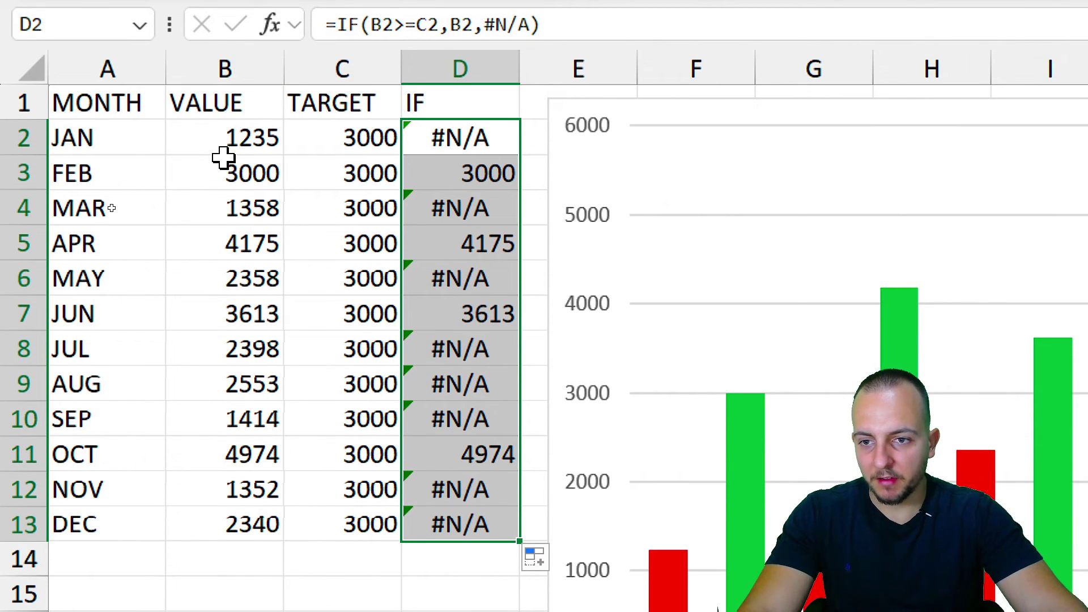
Verify February's value, target and copied >= formula in B3:D3, then return to A1.
click(264, 174)
click(325, 175)
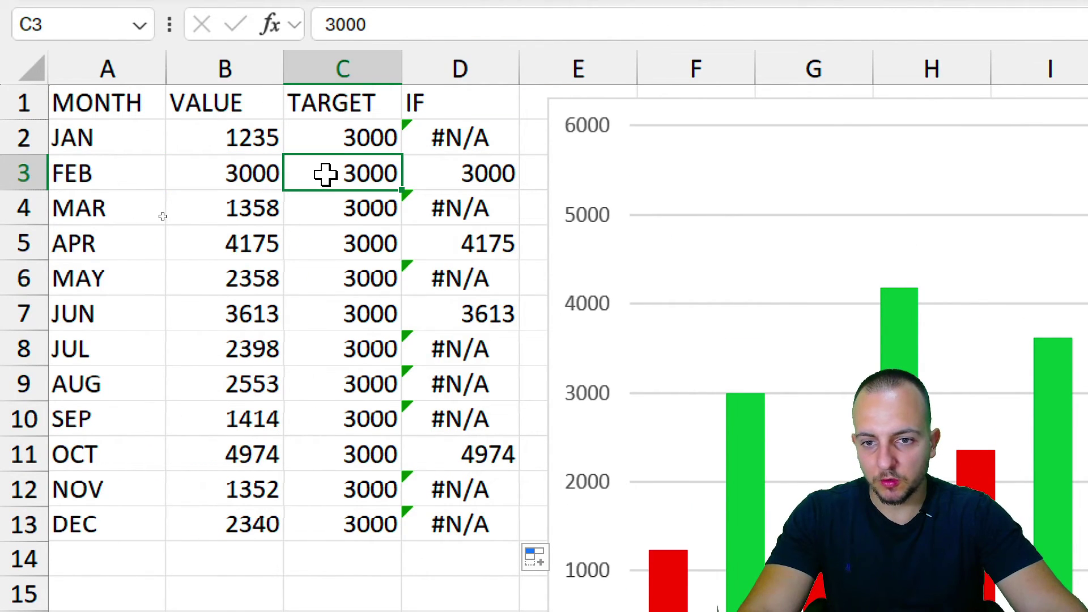
click(453, 175)
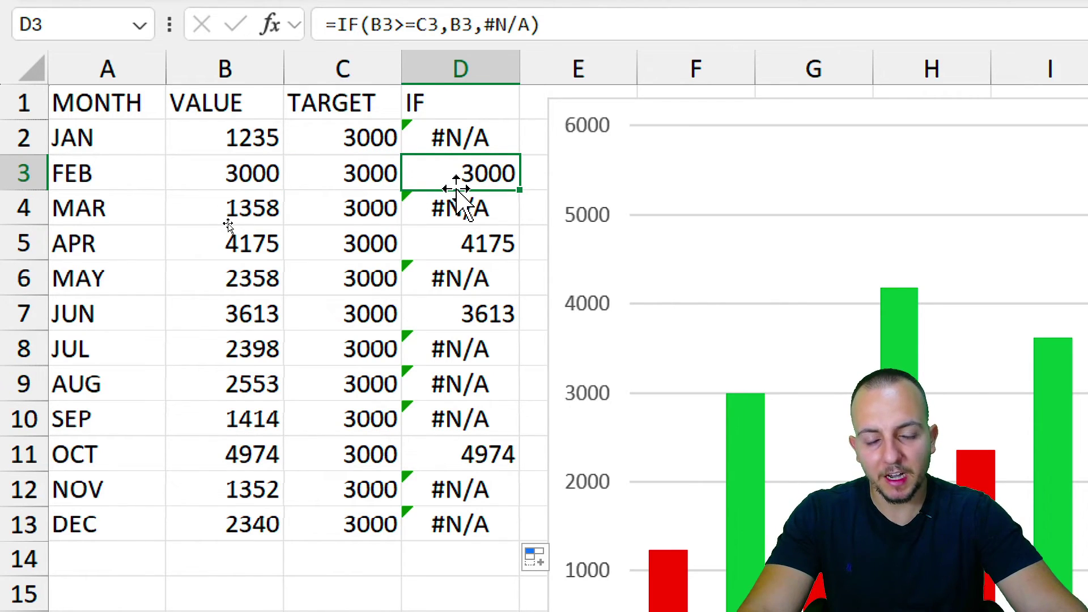
click(126, 102)
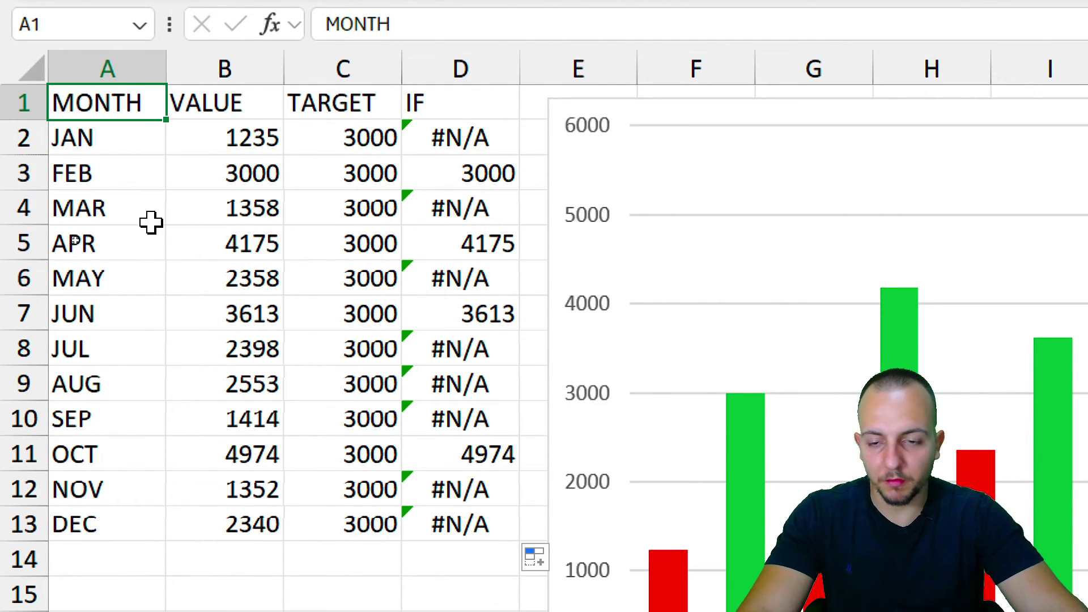